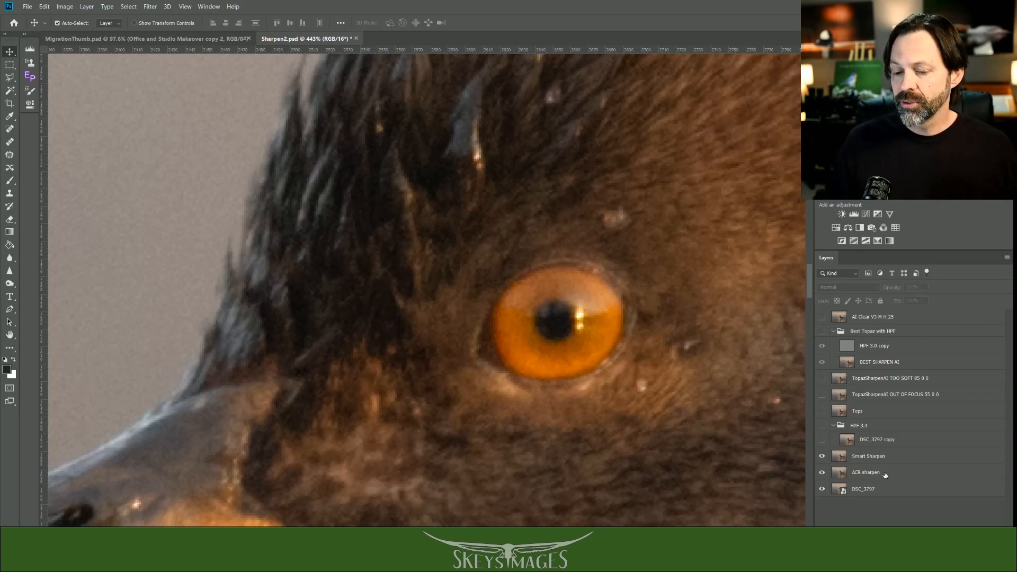
- Open the Camera Raw Filter on the ACR sharpen layer and show its Detail settings
left_click(149, 6)
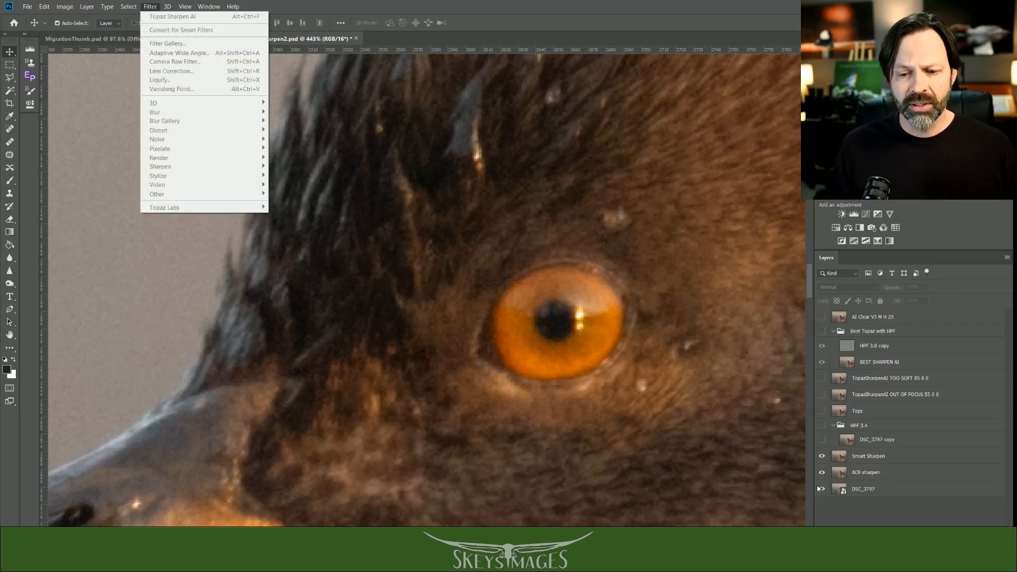
left_click(887, 474)
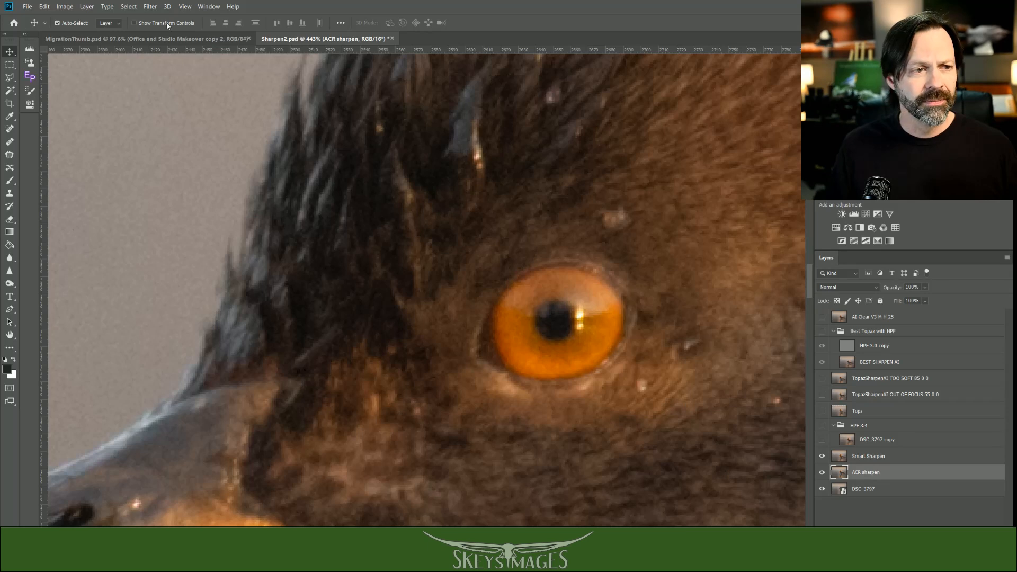
left_click(152, 7)
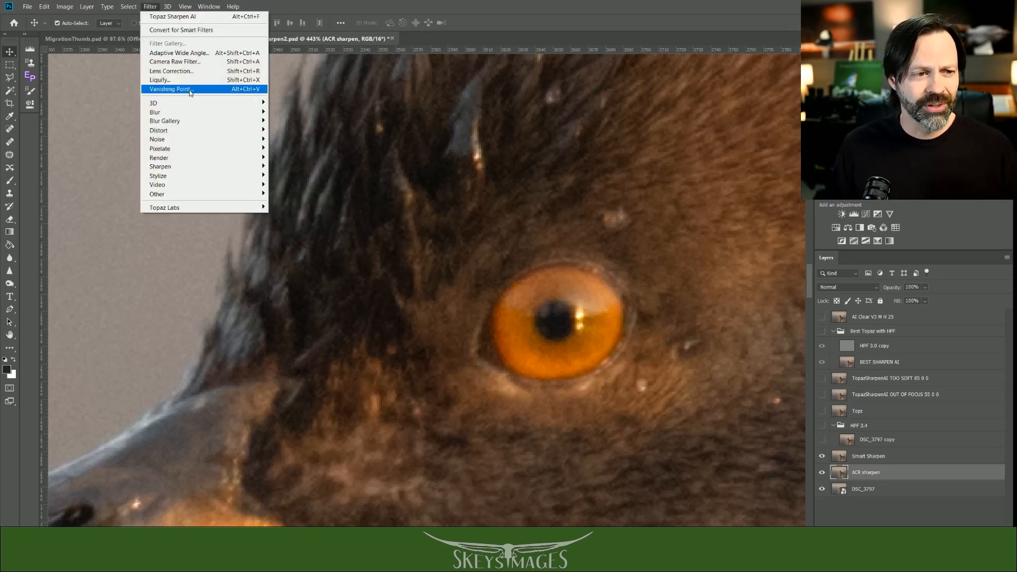
left_click(199, 62)
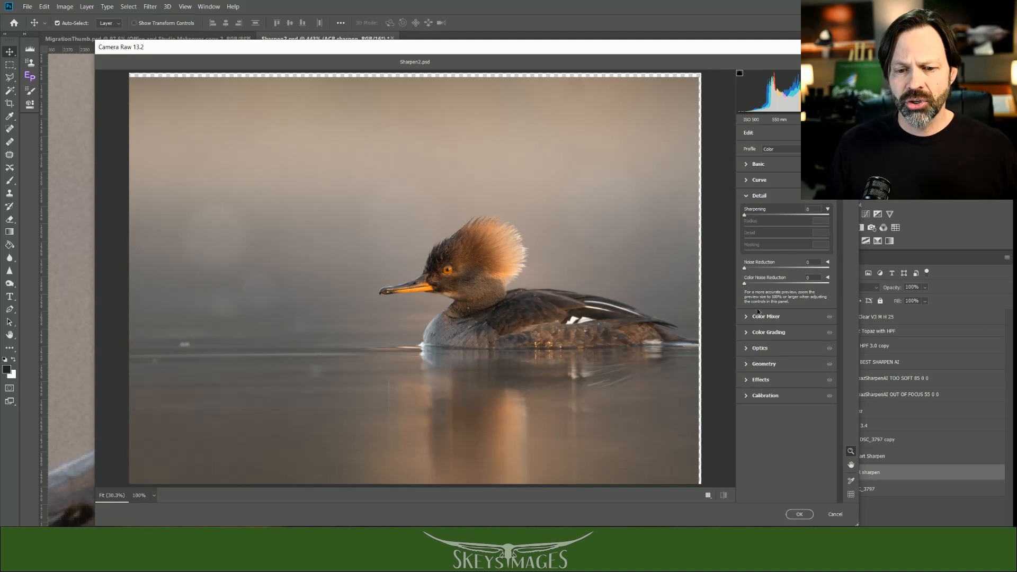
left_click(748, 196)
left_click(747, 196)
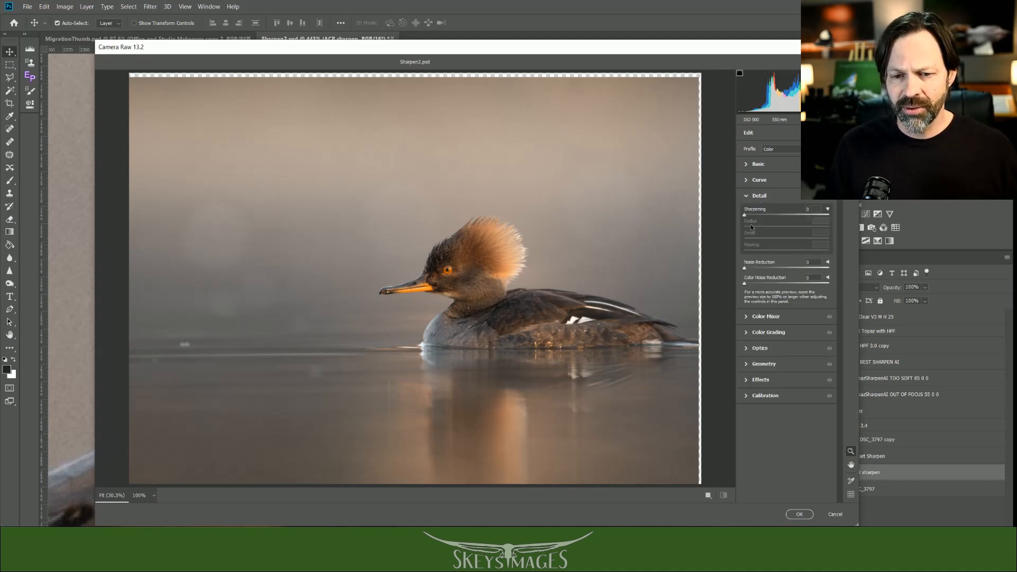
- Set the sharpening amount to 3, the sharpening radius to 0.5 and the detail to 100
key("ctrl+alt+0")
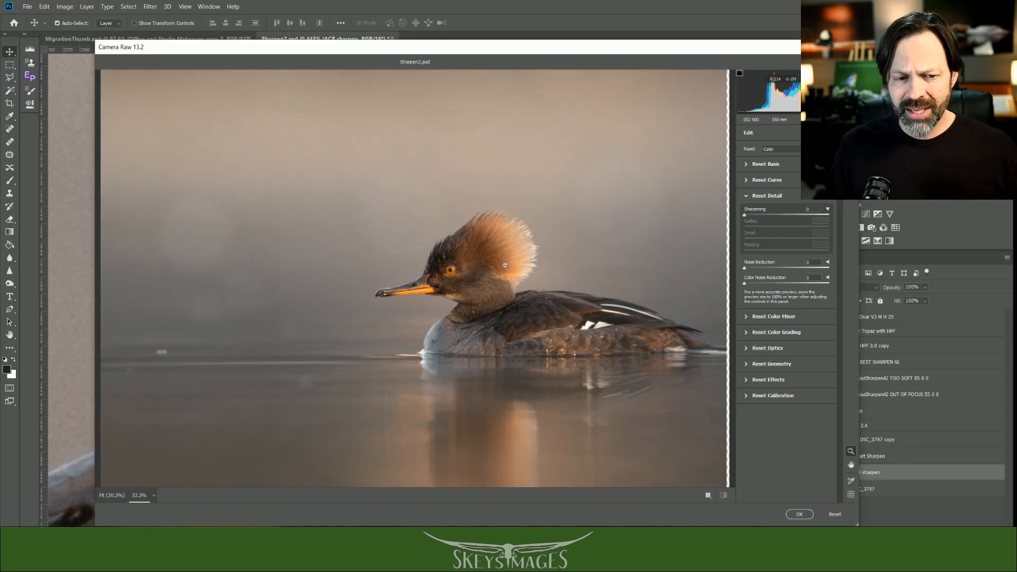
left_click_drag(574, 261, 444, 263)
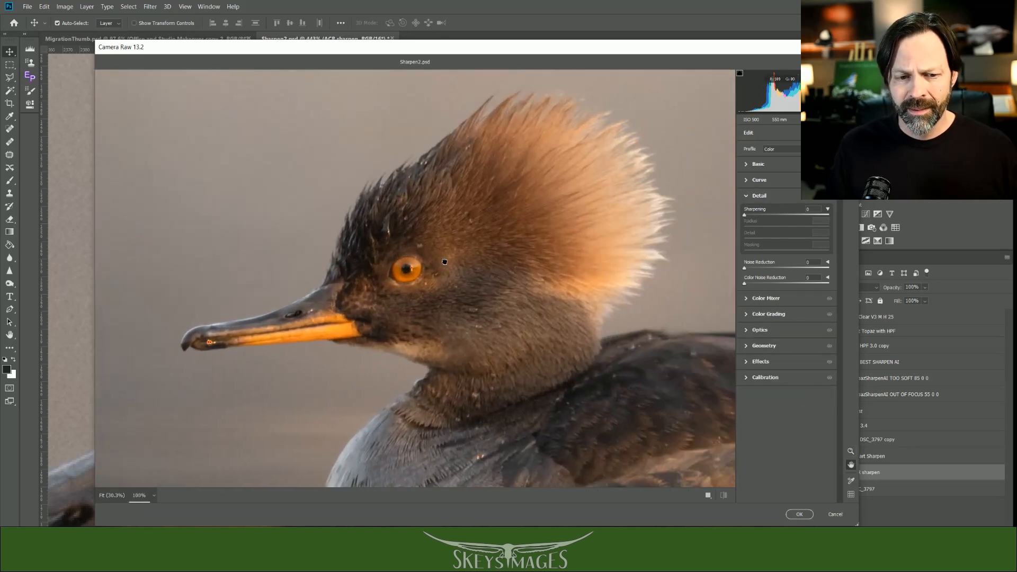
scroll(443, 264, "up", 2)
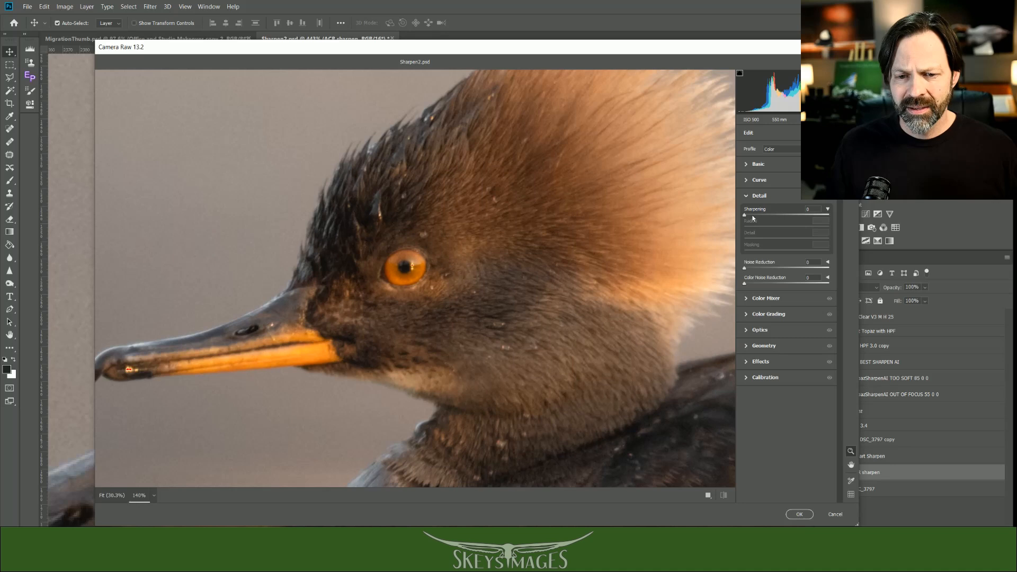
left_click_drag(745, 216, 749, 216)
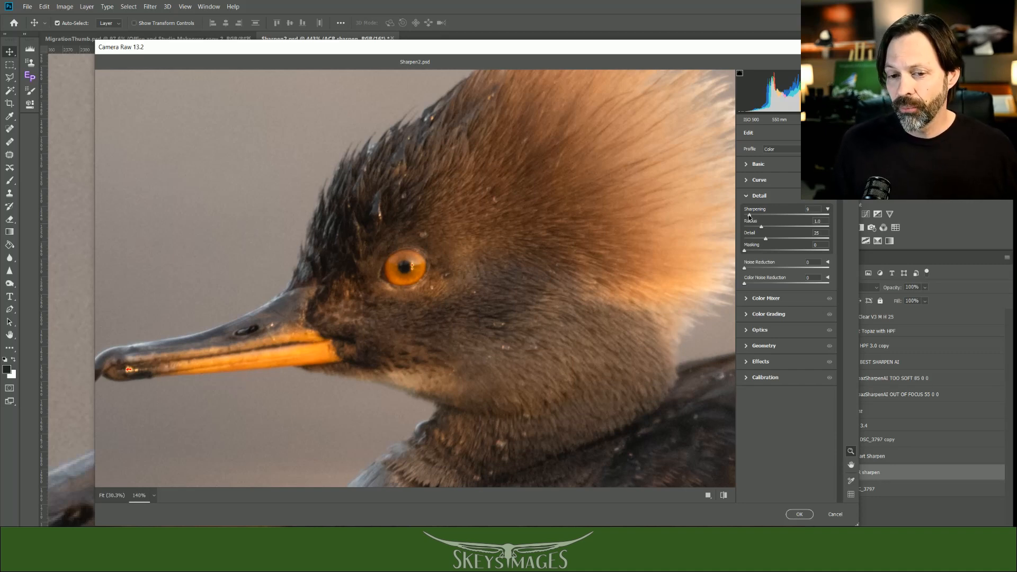
left_click_drag(748, 214, 847, 242)
left_click_drag(761, 226, 710, 221)
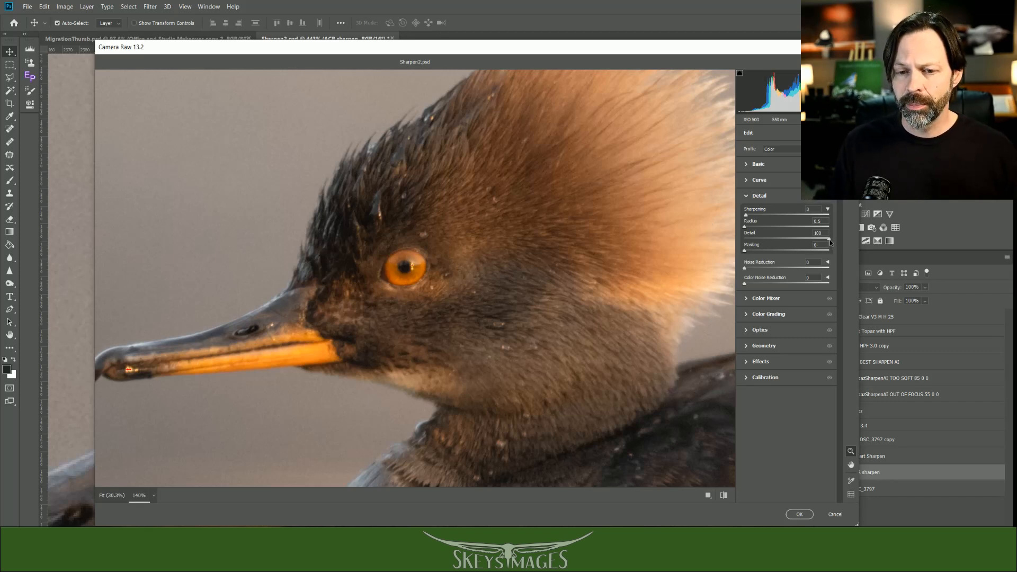
mouse_move(755, 238)
left_mouse_down()
mouse_move(742, 238)
mouse_move(765, 227)
mouse_move(753, 239)
left_mouse_up()
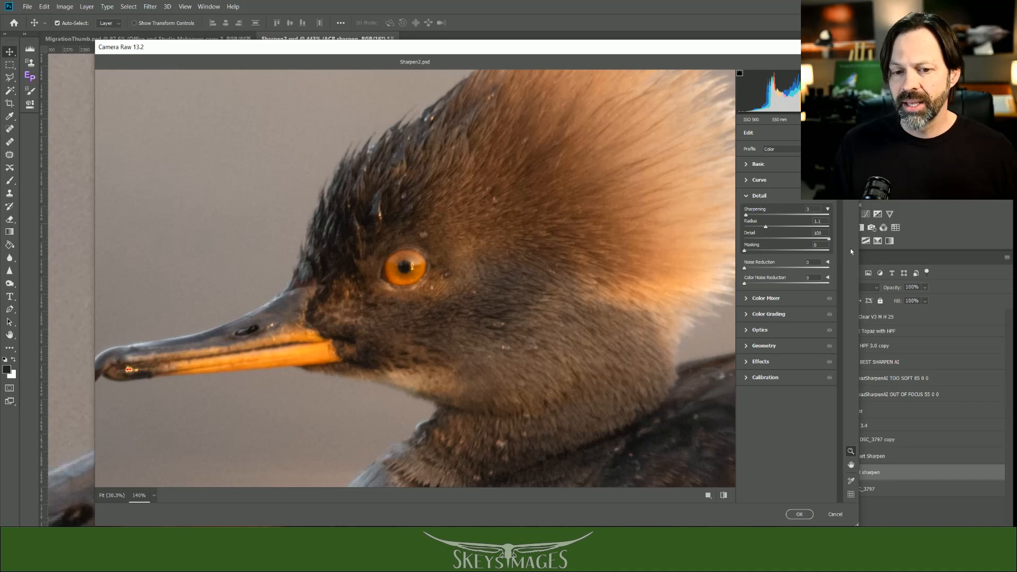
left_click_drag(766, 227, 729, 226)
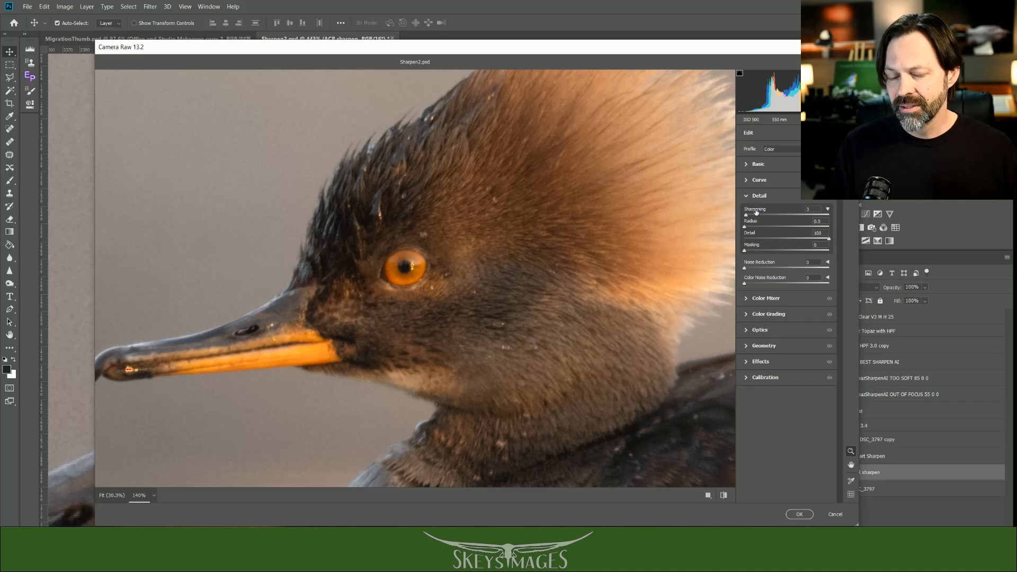
- Try stronger sharpening amounts of 15, 62 and 51, then 36 with a radius of 0.9
left_click_drag(746, 216, 754, 216)
scroll(405, 266, "up", 3)
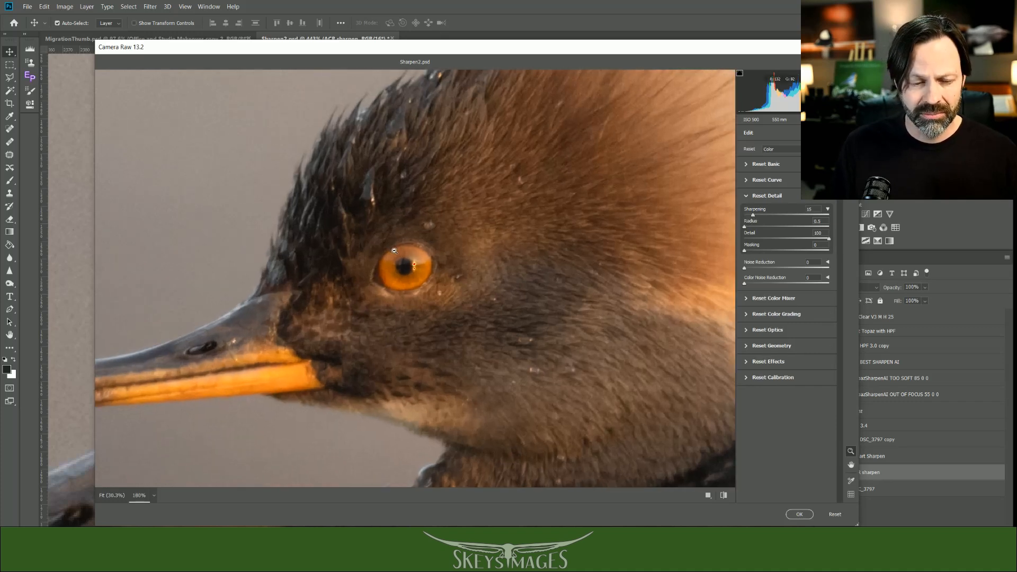
left_click_drag(755, 218, 781, 215)
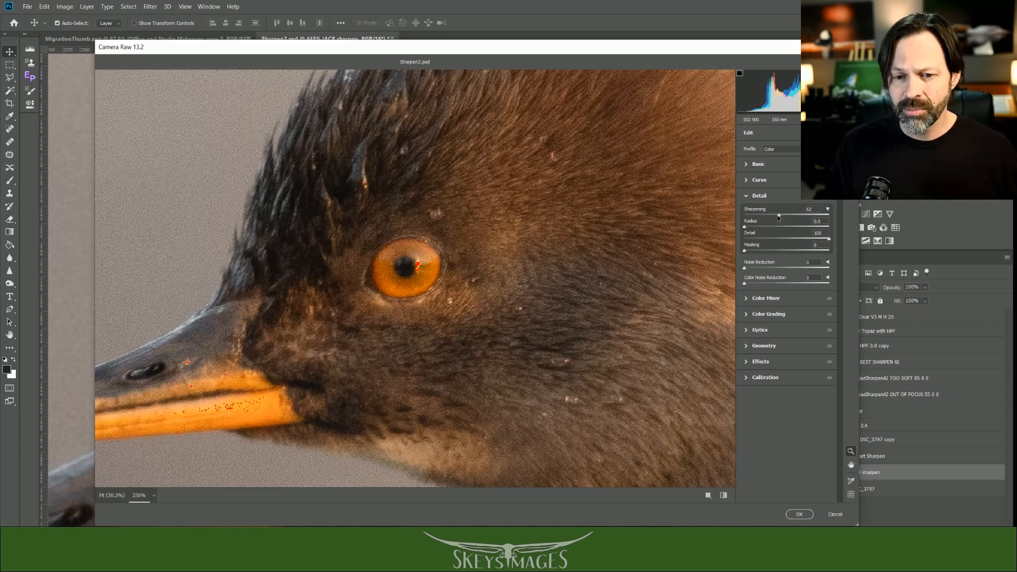
mouse_move(778, 216)
left_mouse_down()
mouse_move(761, 215)
mouse_move(772, 218)
left_mouse_up()
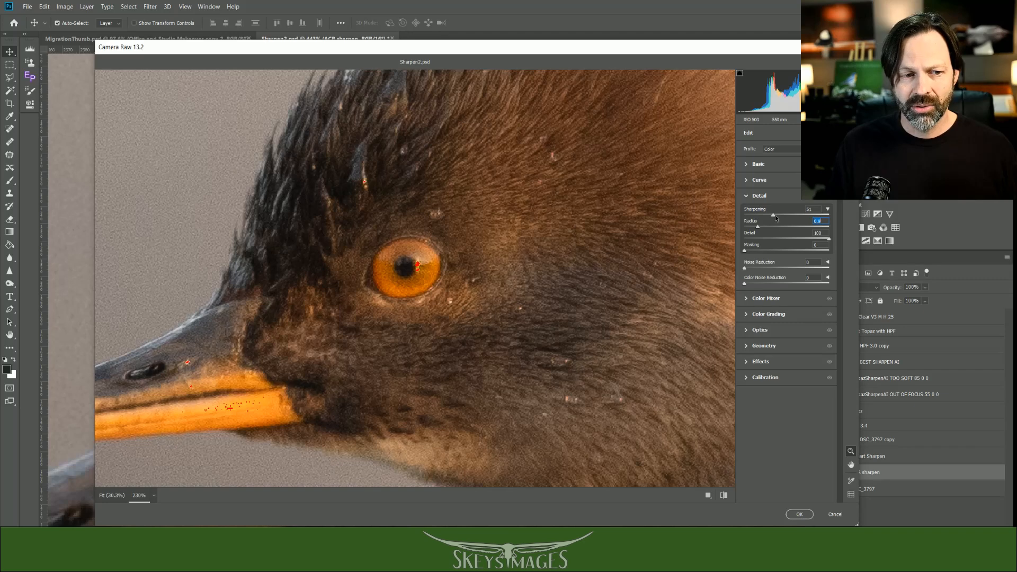
left_click_drag(771, 215, 767, 215)
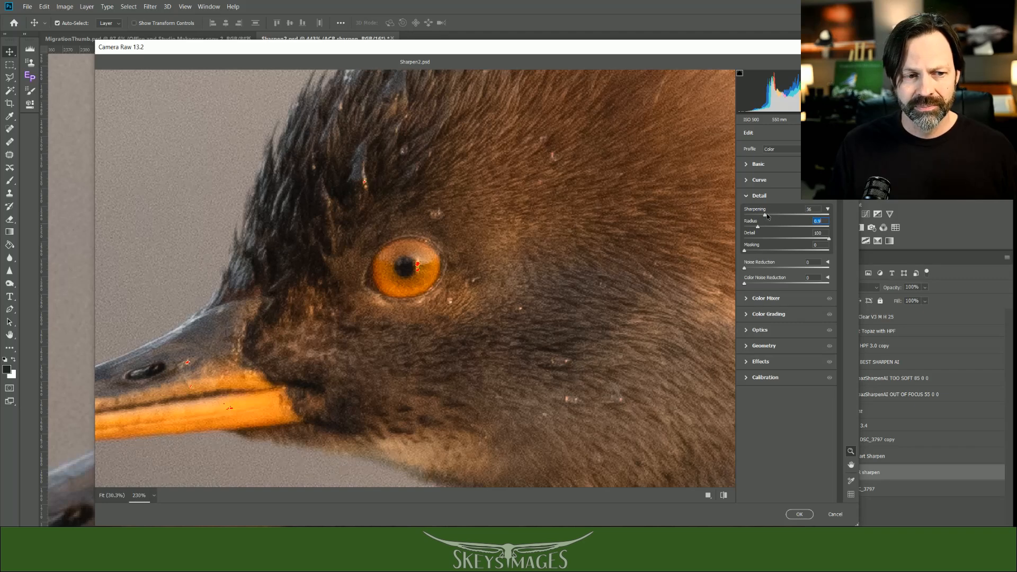
- Try a noise reduction of 51 with sharpening at 82, then return the noise reduction to 0
left_click_drag(744, 268, 789, 269)
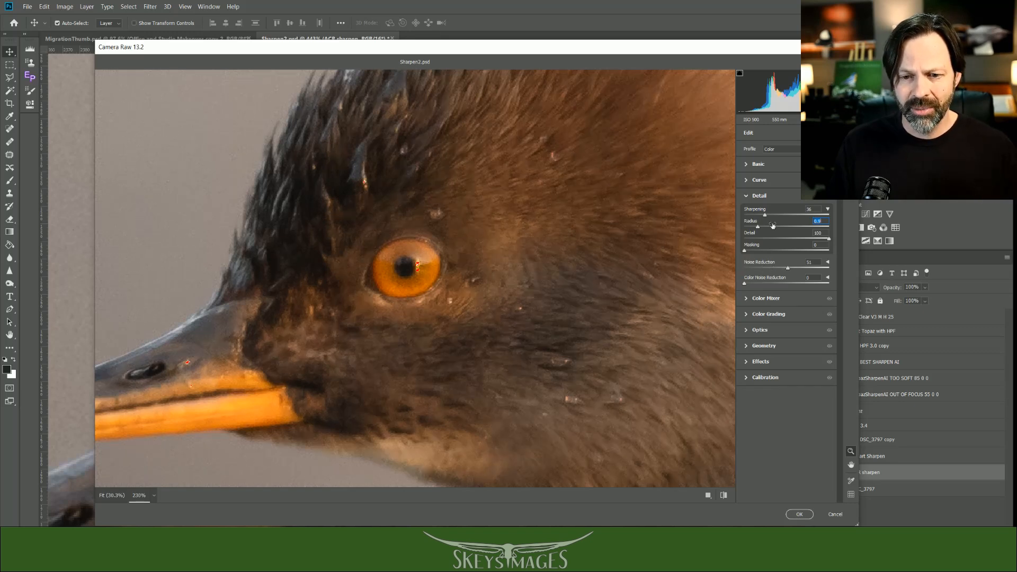
left_click_drag(764, 215, 793, 215)
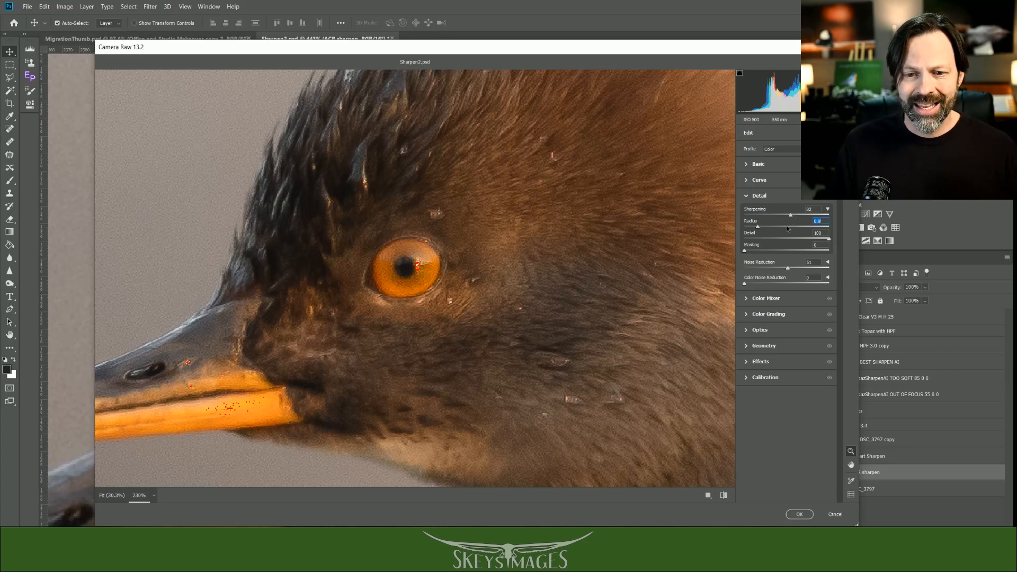
left_click_drag(787, 269, 717, 265)
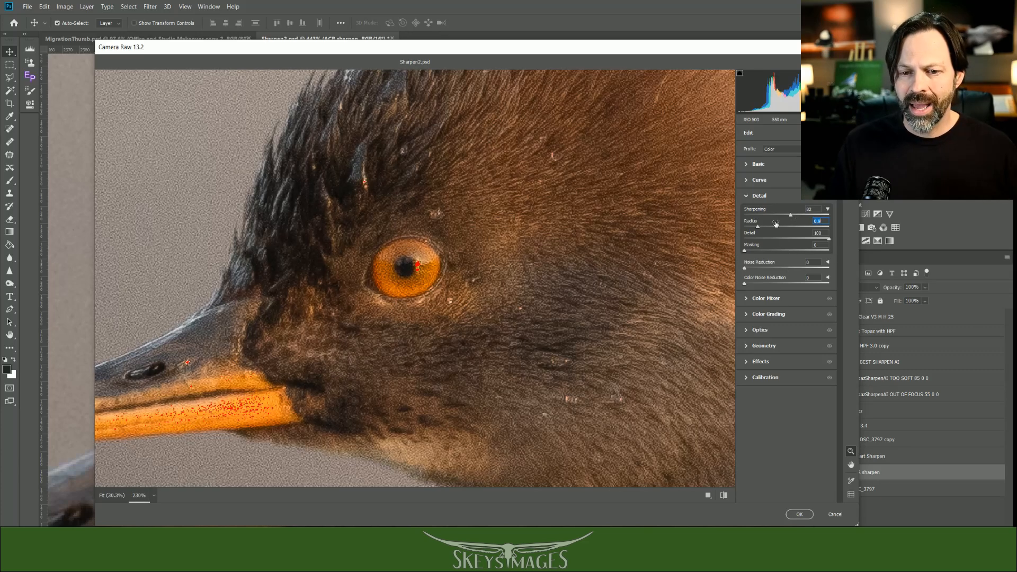
- Set the sharpening to about 39, the radius to 0.5 and the masking to 0, and apply the filter
left_click_drag(790, 215, 767, 216)
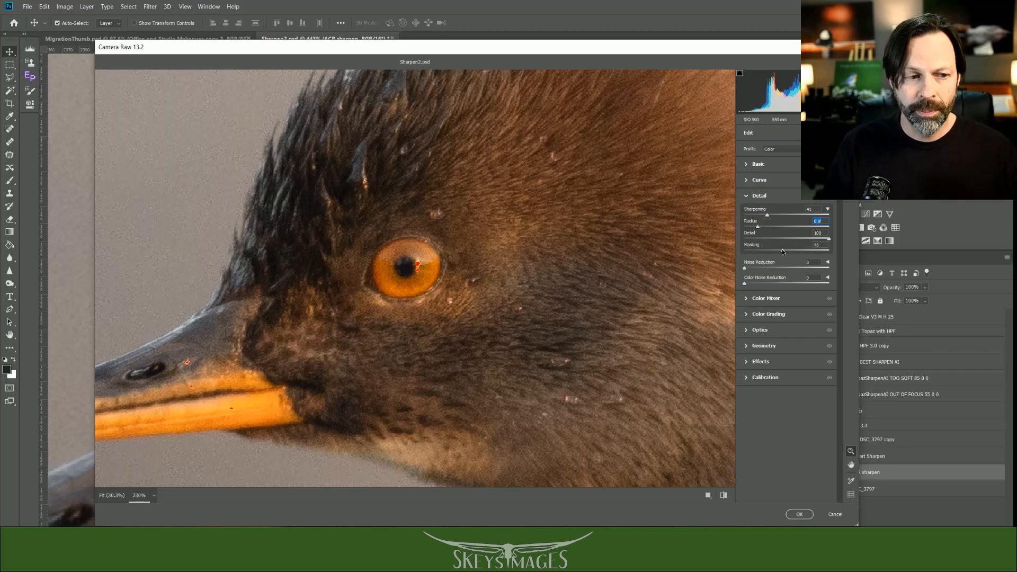
left_click_drag(782, 253, 741, 251)
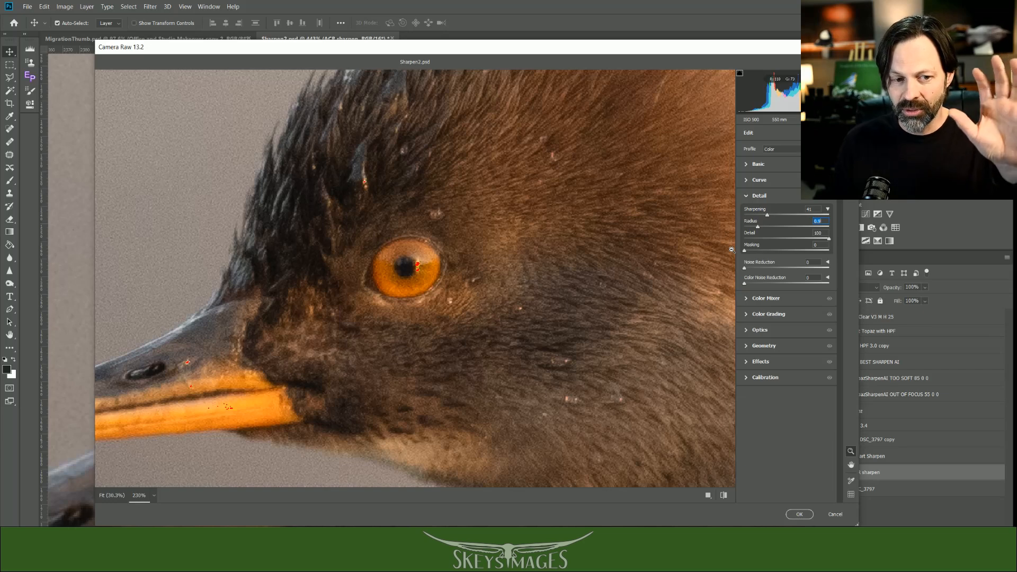
left_click_drag(614, 236, 576, 282)
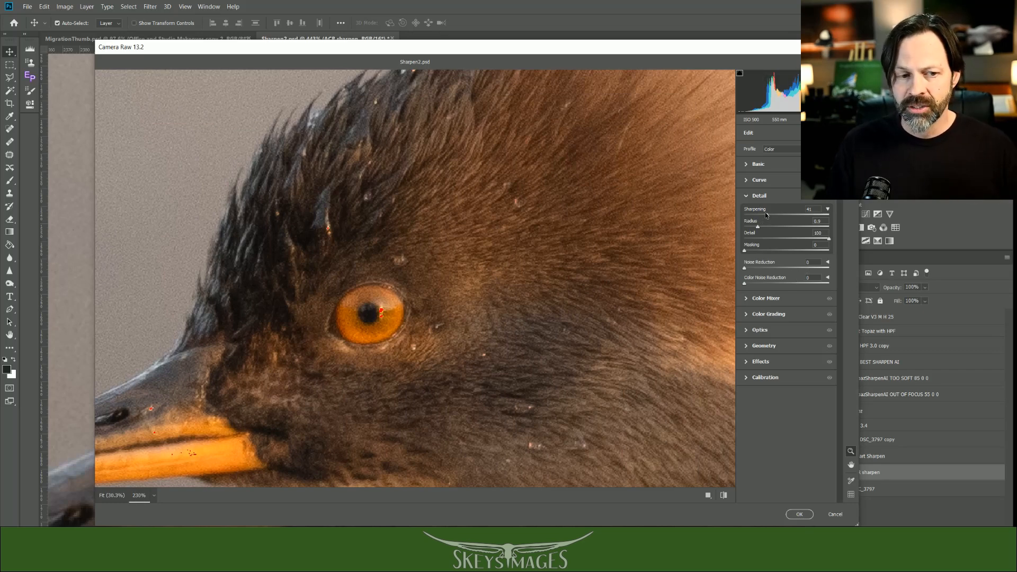
left_click_drag(759, 229, 732, 223)
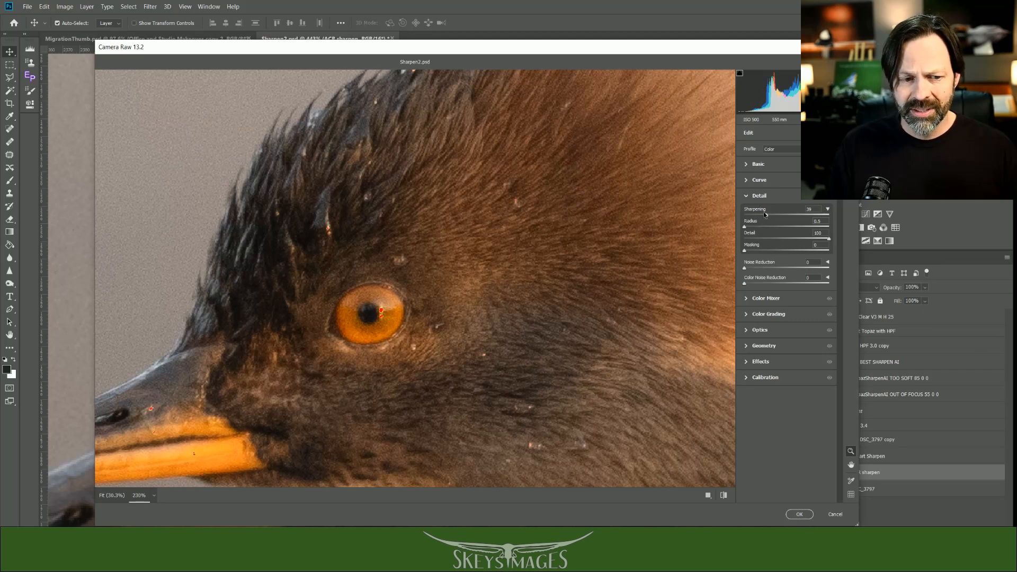
left_click(797, 515)
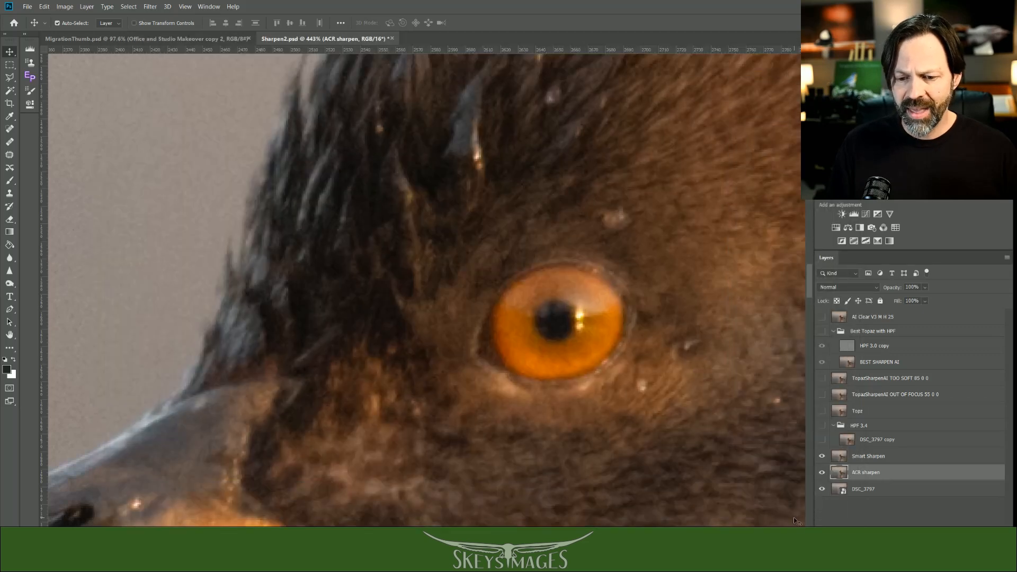
- Hide the Smart Sharpen layer and toggle the ACR sharpen layer's visibility to compare the duck's head with and without sharpening
left_click(821, 456)
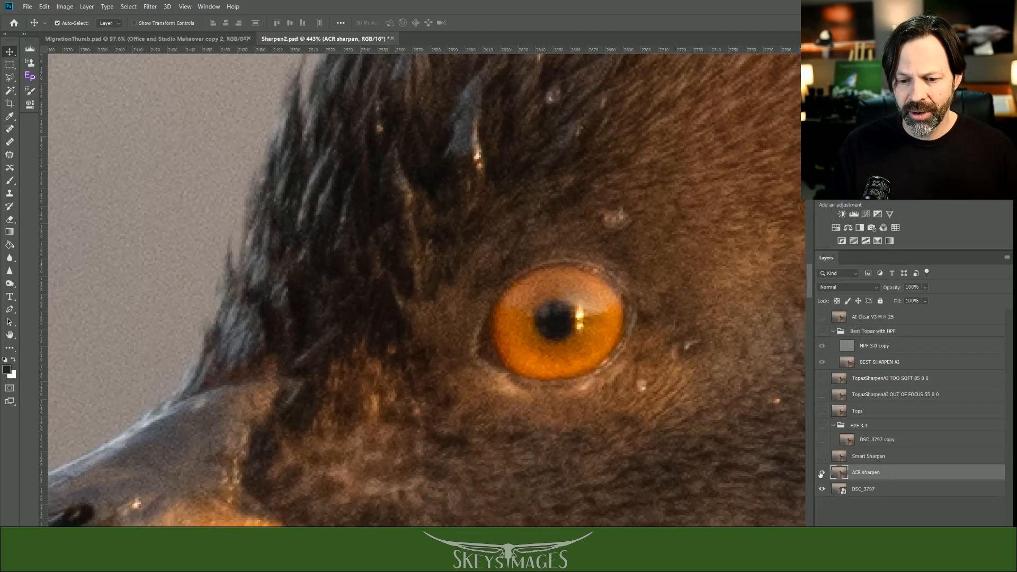
left_click(821, 473)
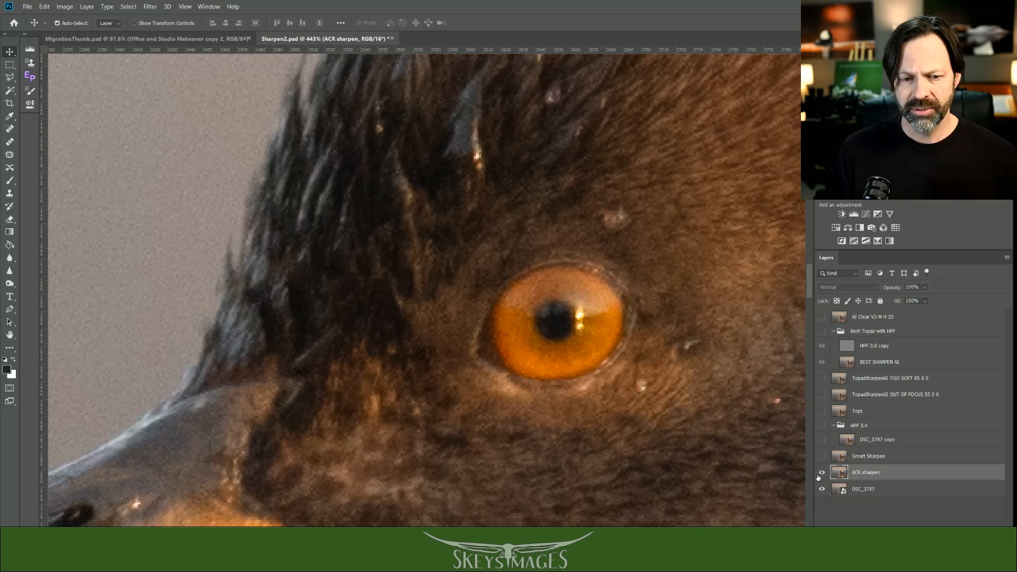
left_click(821, 473)
left_click(821, 472)
left_click(822, 473)
scroll(665, 391, "down", 2)
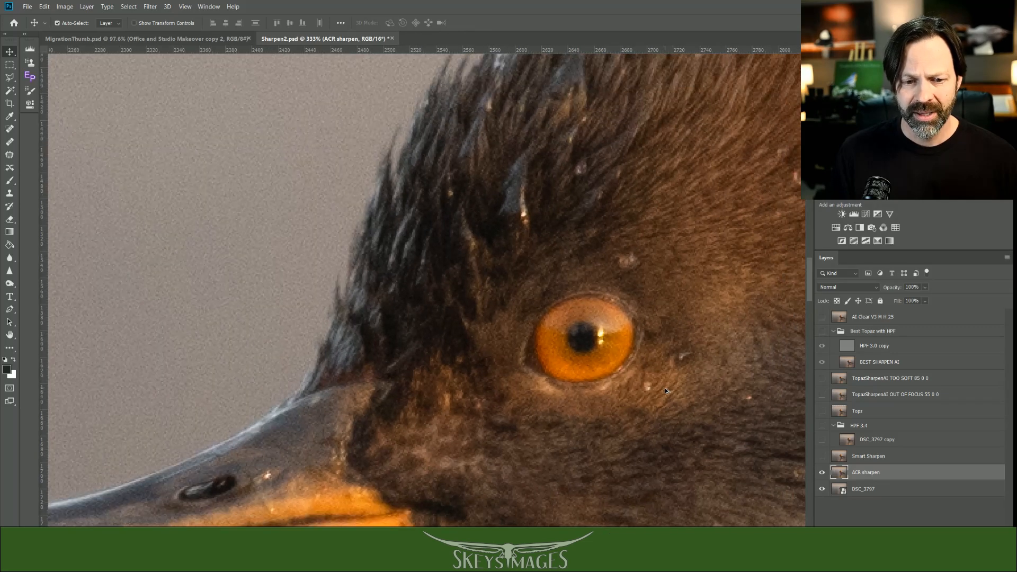
scroll(666, 391, "down", 1)
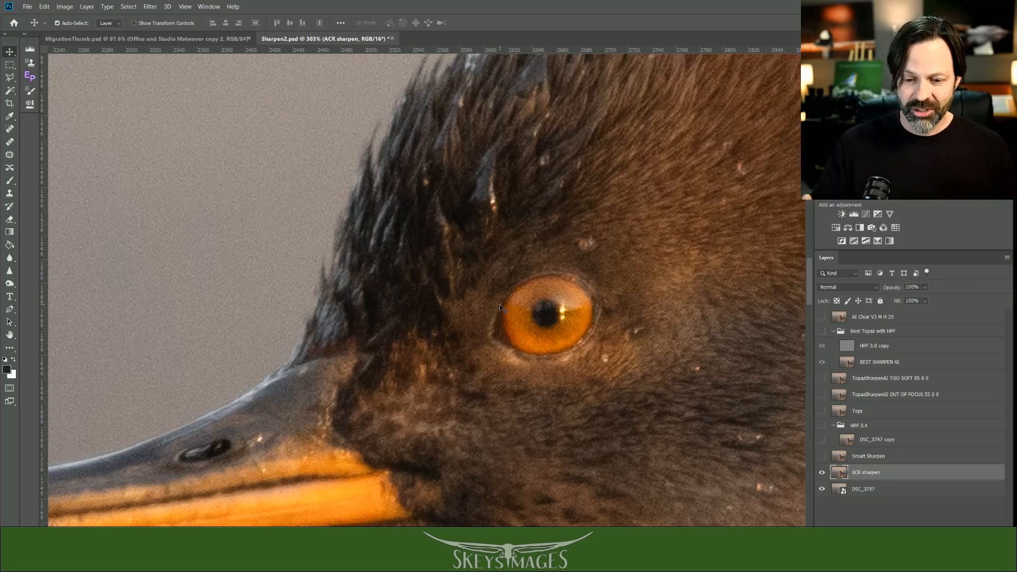
- Show the Smart Sharpen layer again and open the Smart Sharpen filter on it with the duck's head in the preview
left_click(821, 457)
left_click(857, 460)
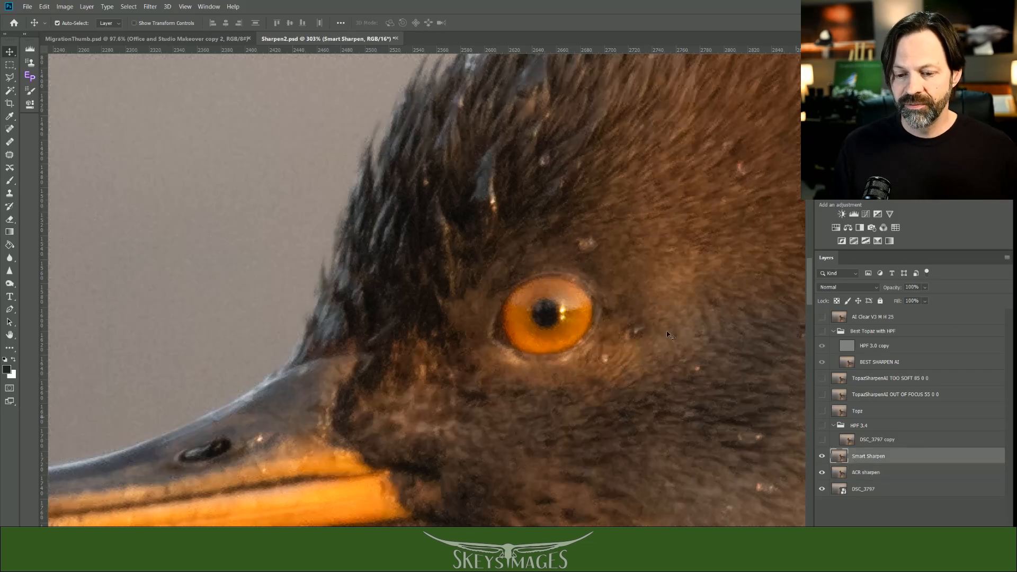
left_click(150, 7)
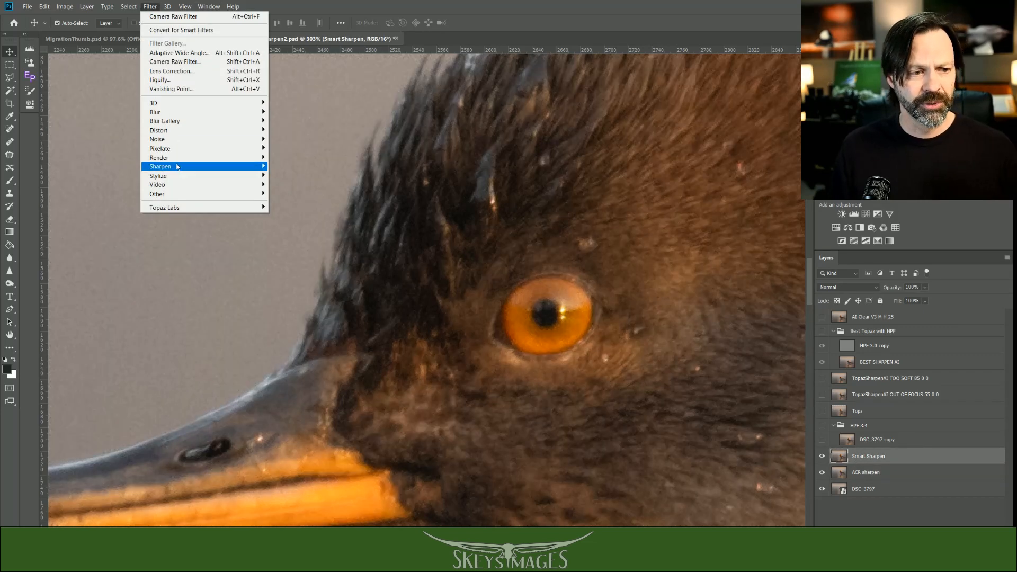
mouse_move(177, 167)
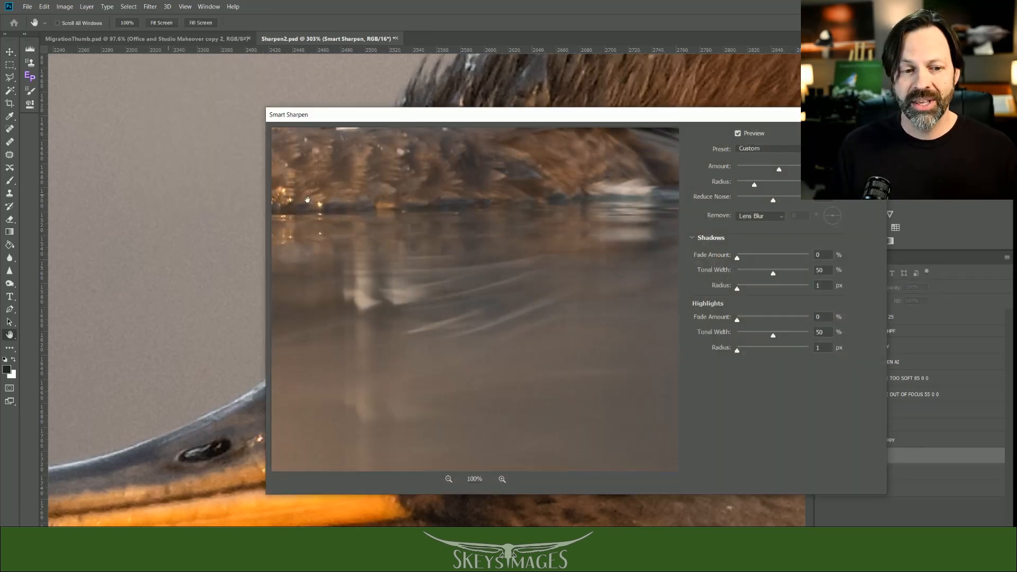
left_click_drag(436, 305, 631, 366)
left_click_drag(529, 286, 601, 320)
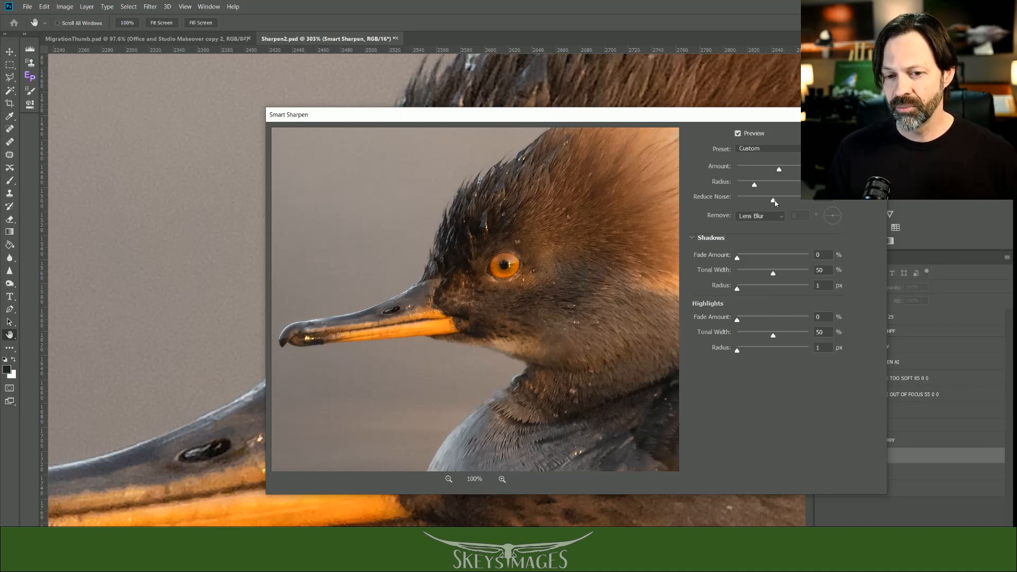
- Apply Smart Sharpen with Reduce Noise at 0 and a radius of 2.0, and rename the layer "Smart sharpen 290 2.0 0."
left_click_drag(775, 203, 716, 200)
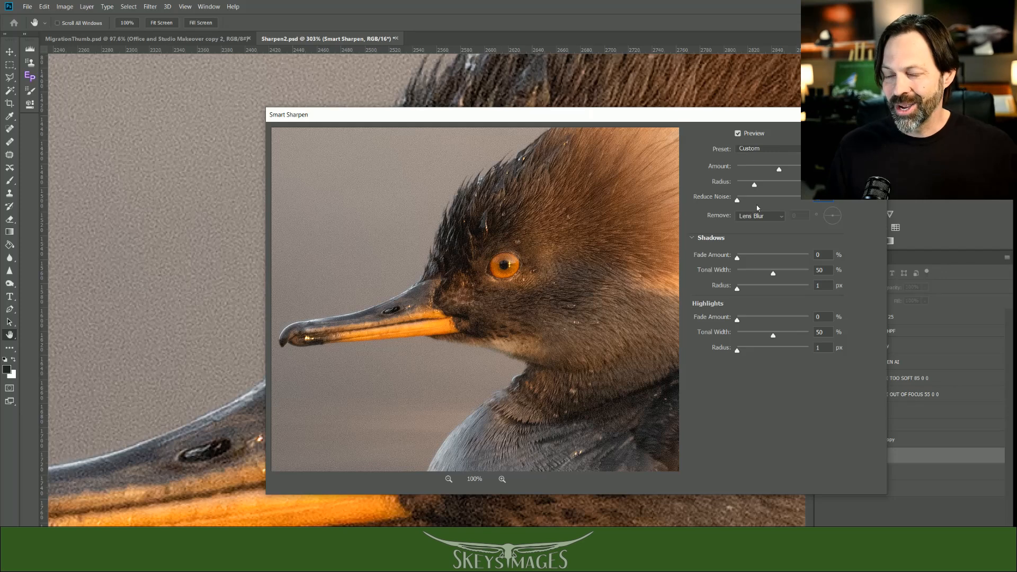
type("5")
left_click_drag(754, 184, 788, 184)
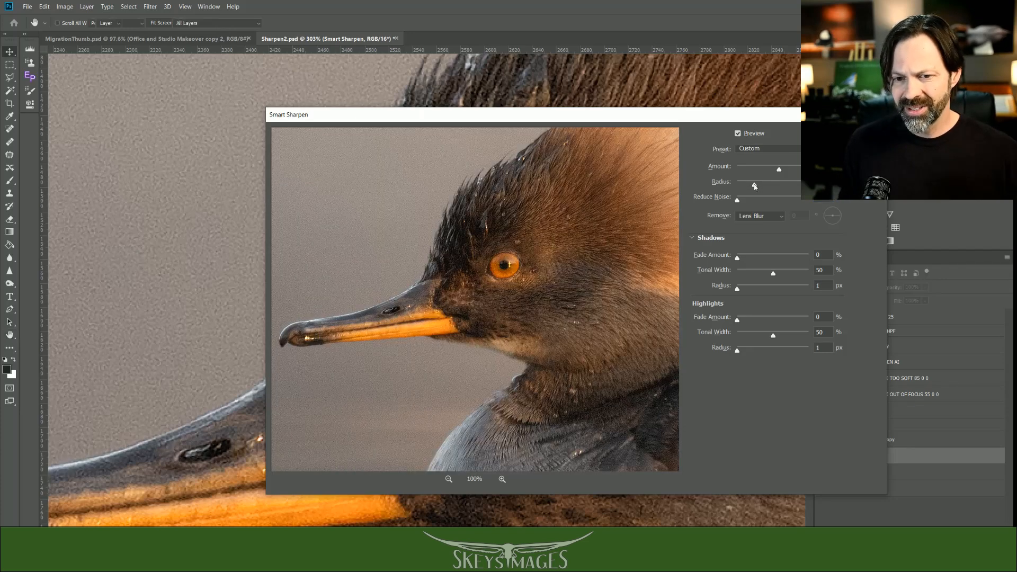
key("Return")
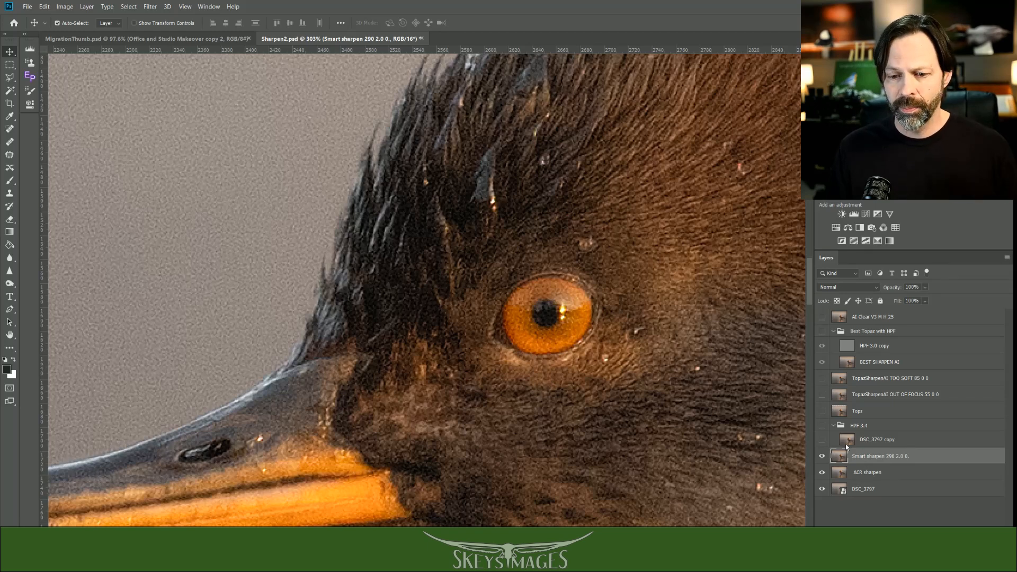
- Hide the Smart sharpen and ACR sharpen layers, and duplicate the DSC_3797 copy layer inside the HPF 3.4 group
left_click(822, 457)
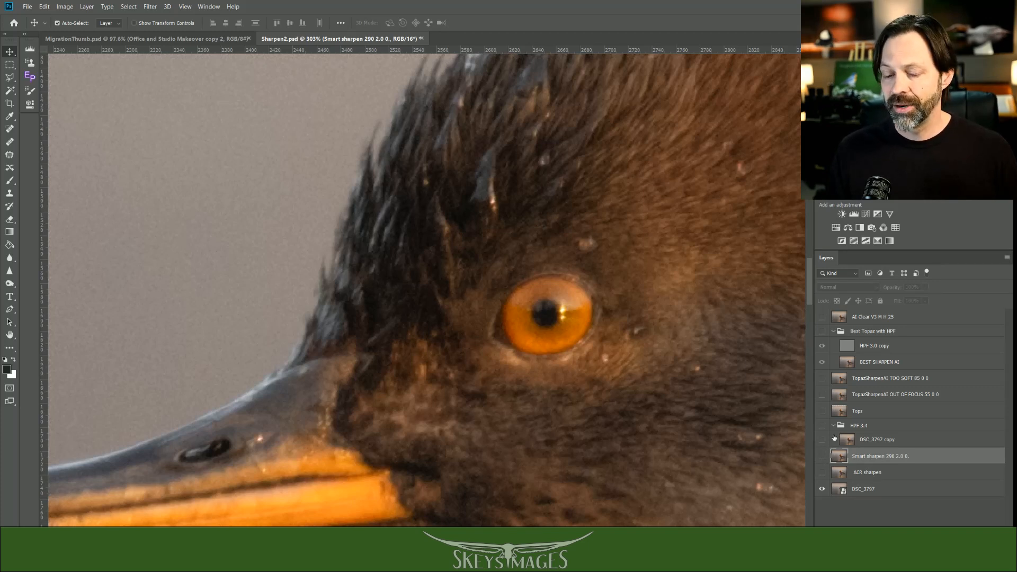
left_click(871, 441)
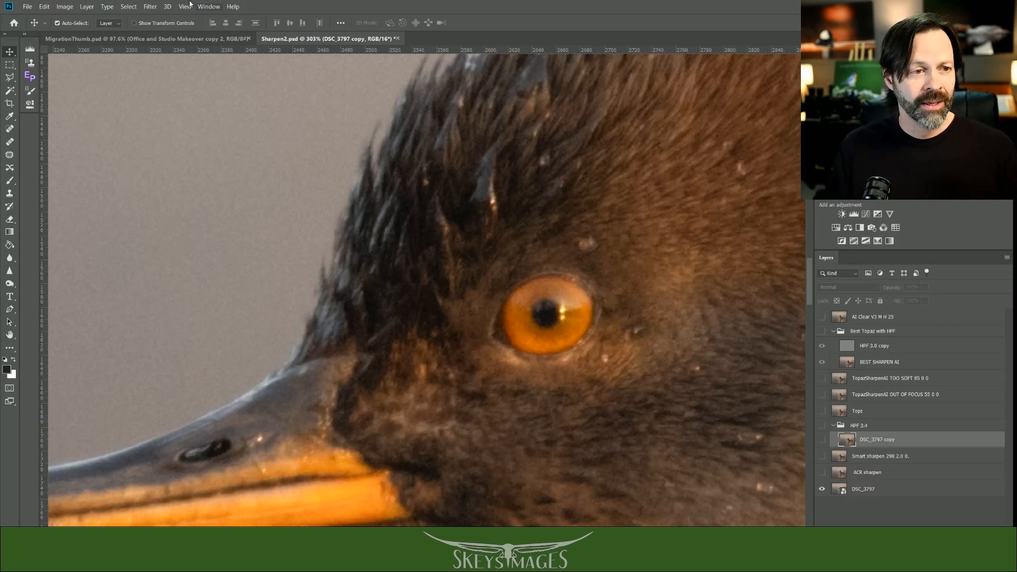
left_click(150, 6)
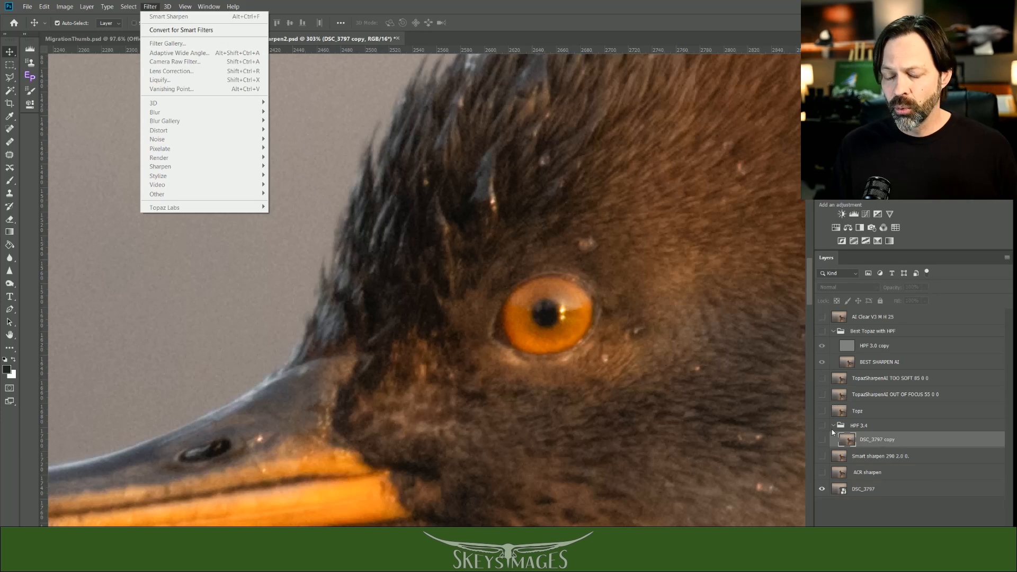
left_click(872, 441)
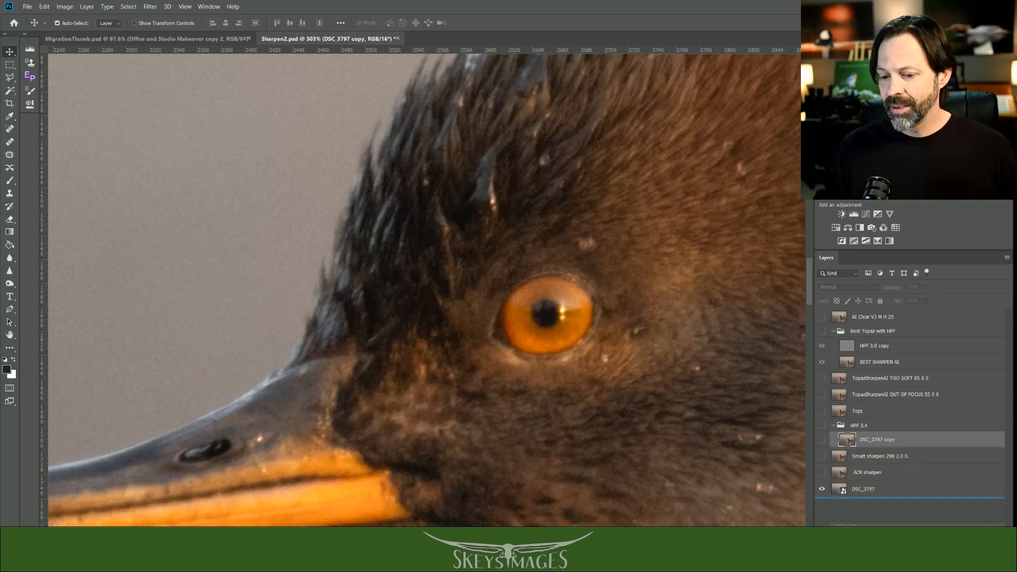
key("ctrl+j")
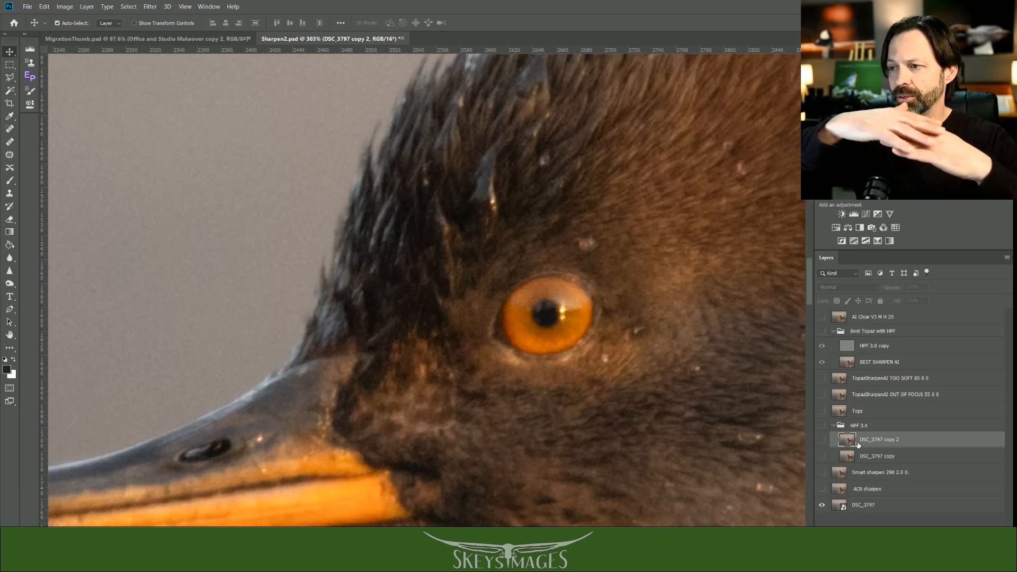
- Show the HPF 3.4 group and apply a High Pass filter with a 3.5-pixel radius to the DSC_3797 copy 2 layer
left_click(151, 6)
left_click(877, 439)
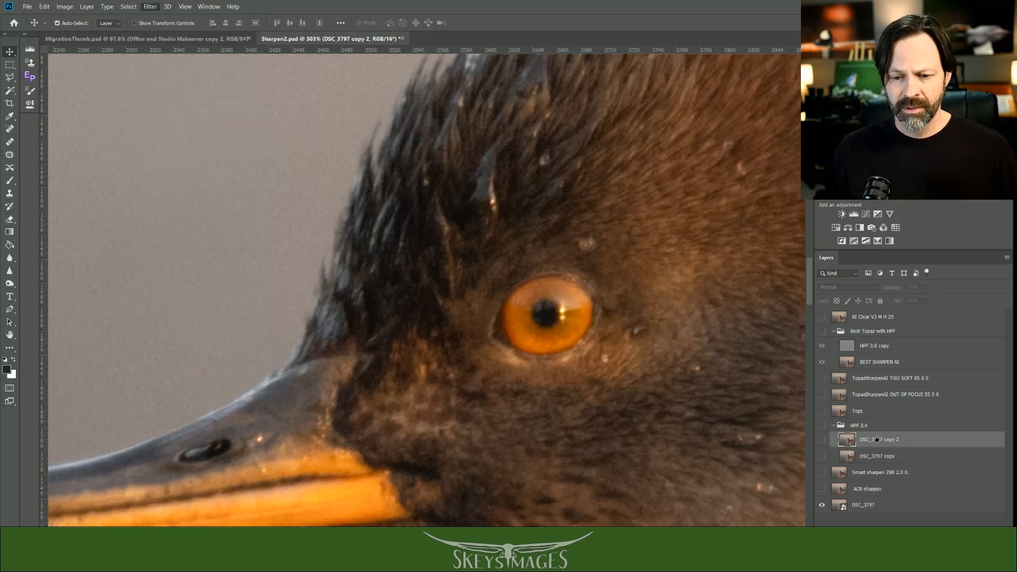
left_click(821, 440)
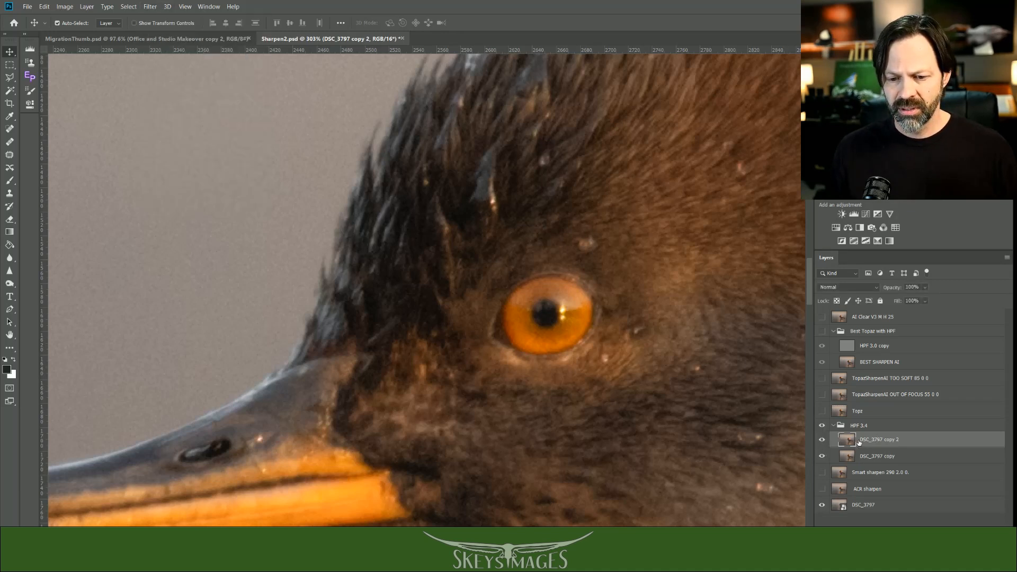
left_click(150, 6)
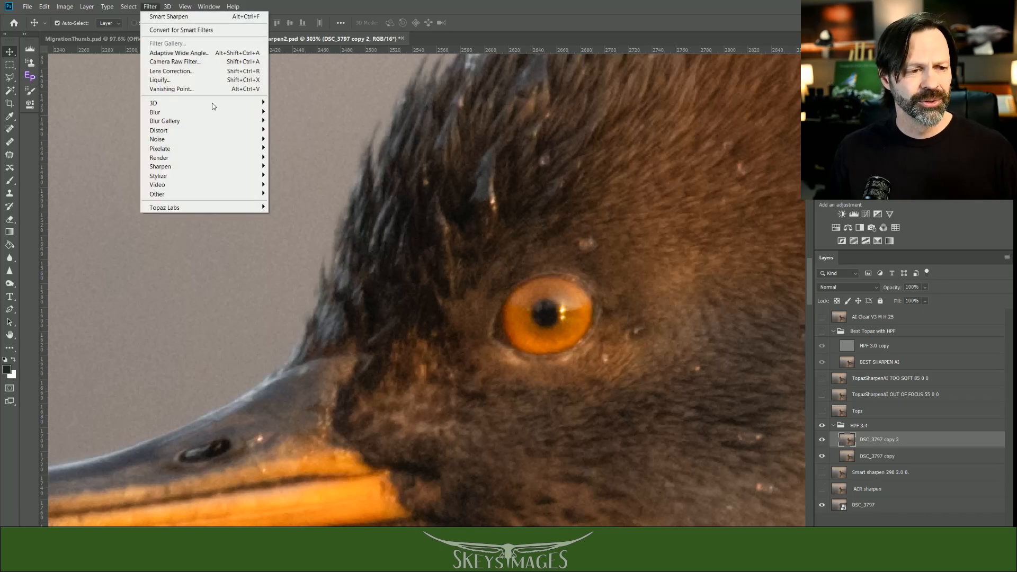
mouse_move(249, 194)
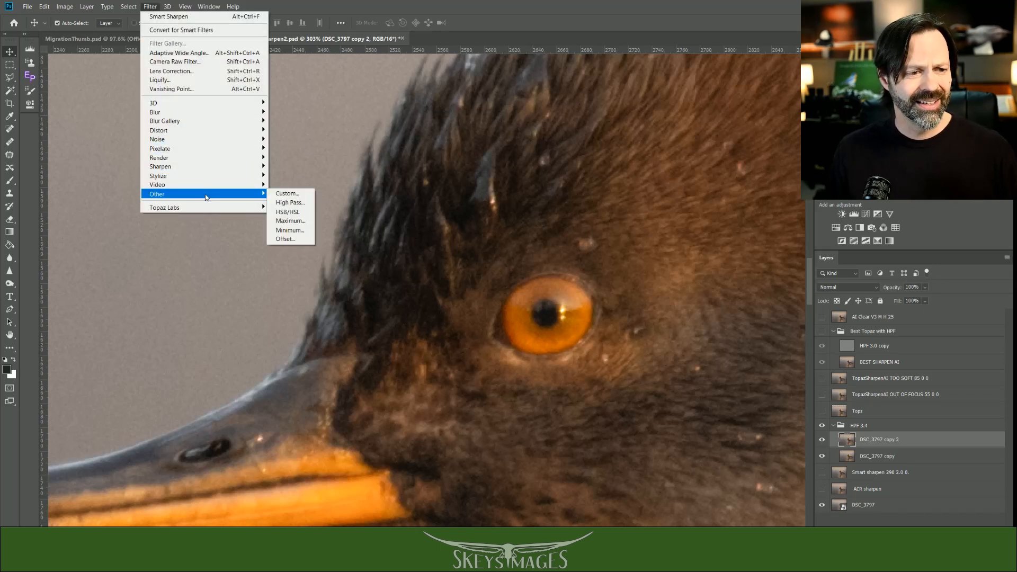
left_click(289, 203)
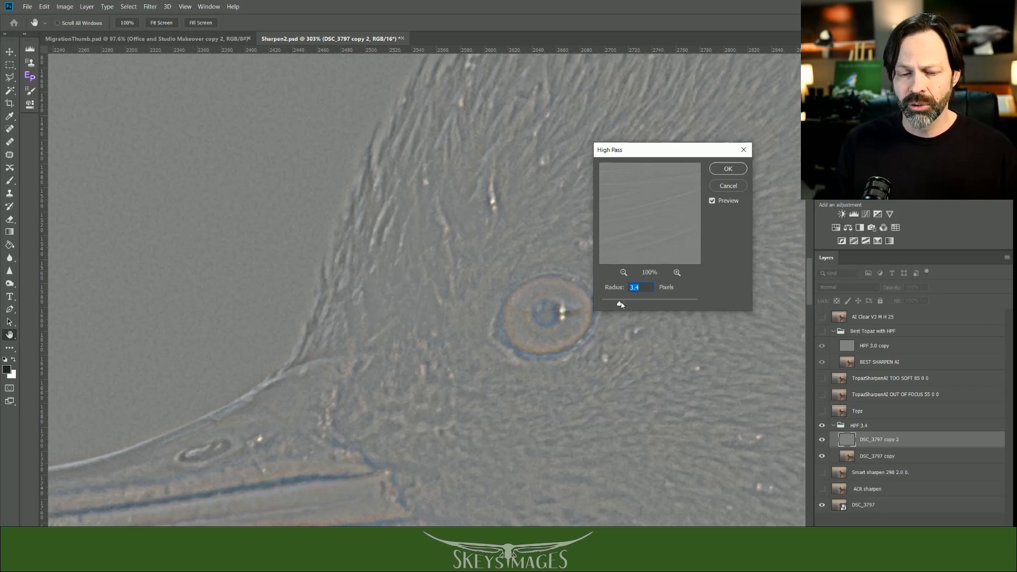
mouse_move(625, 303)
left_mouse_down()
mouse_move(639, 304)
mouse_move(621, 304)
left_mouse_up()
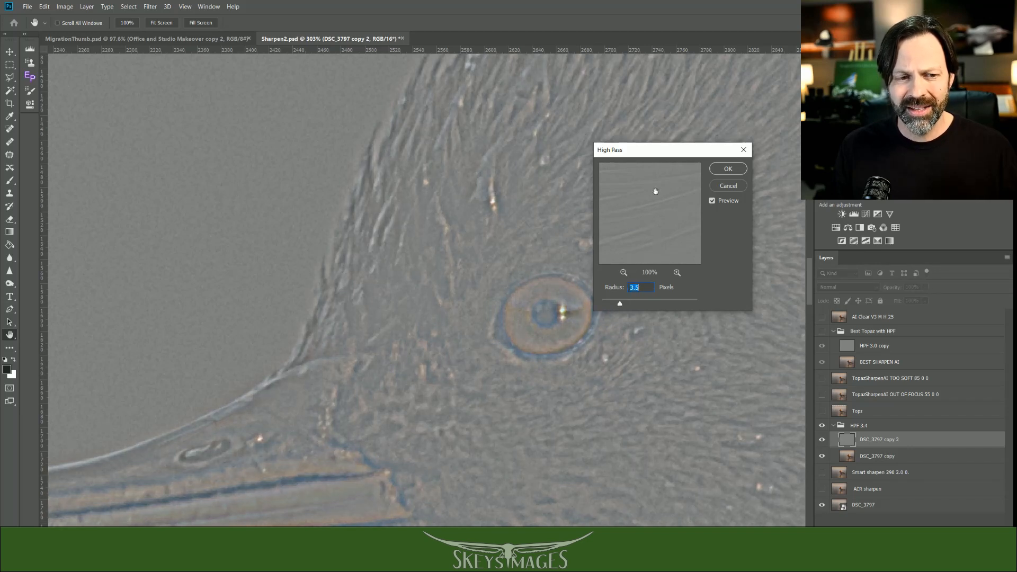
left_click(723, 170)
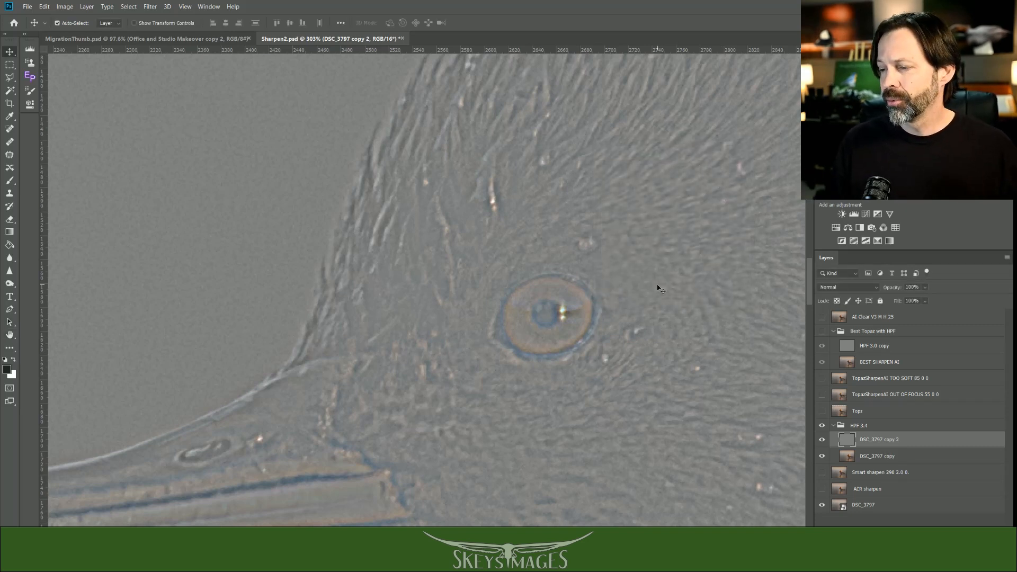
- Examine the edge detail in the High Pass layer around the duck's bill, head and breast
key("ctrl+0")
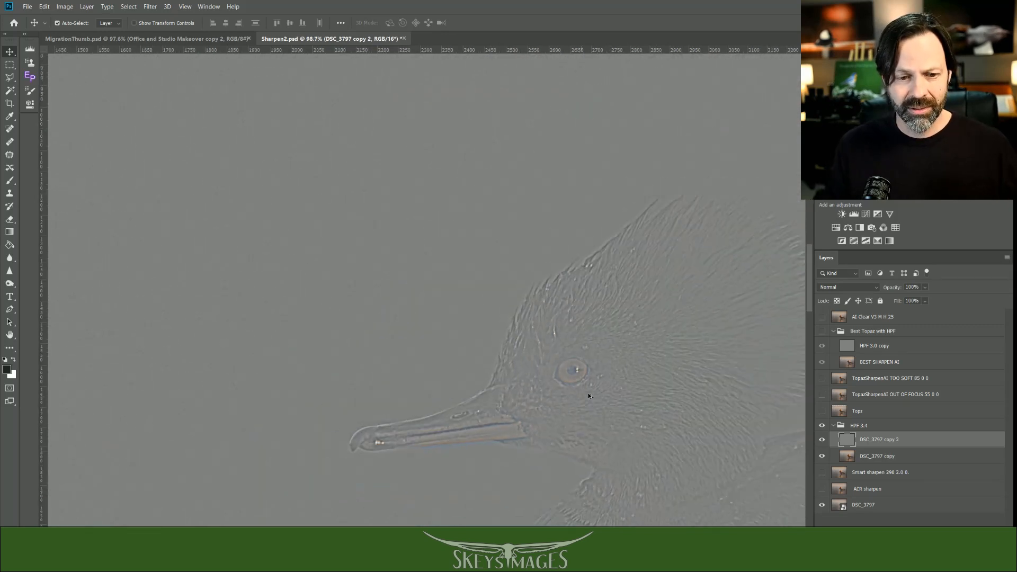
scroll(589, 393, "down", 3)
scroll(361, 354, "up", 10)
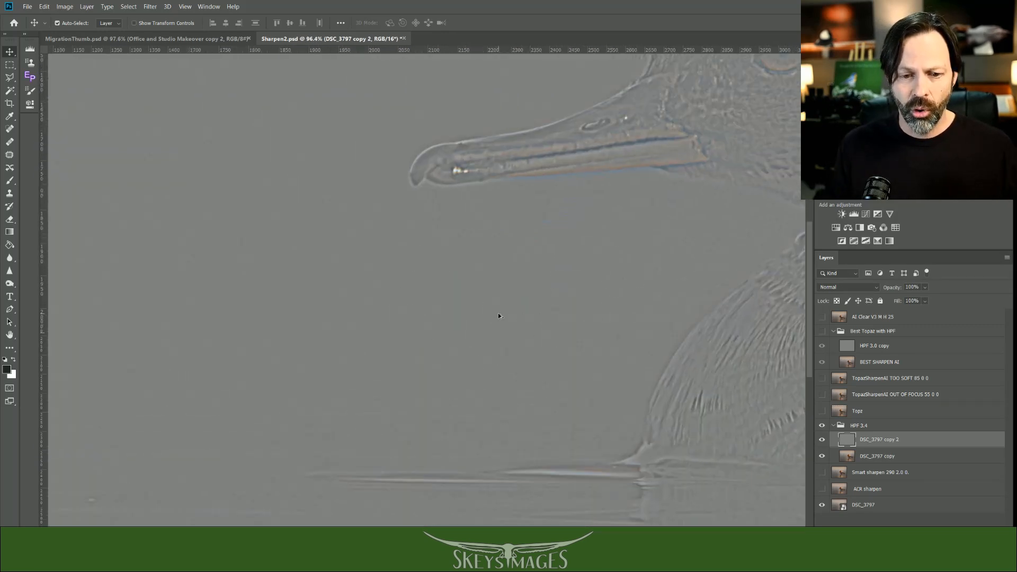
left_click_drag(727, 145, 474, 395)
left_click_drag(683, 204, 649, 318)
scroll(654, 310, "down", 5)
scroll(654, 310, "down", 5)
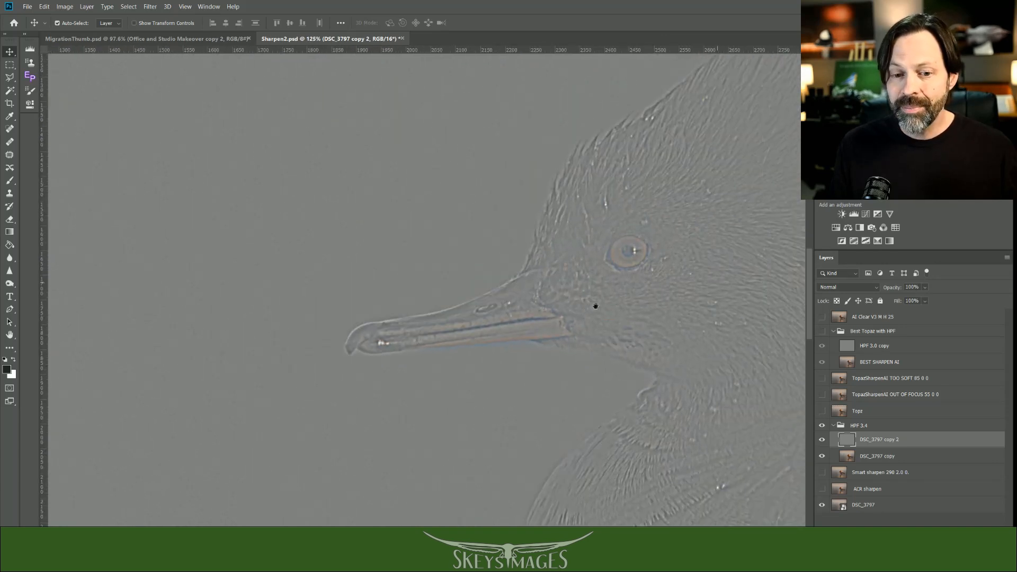
scroll(514, 336, "up", 2)
left_click_drag(518, 340, 560, 339)
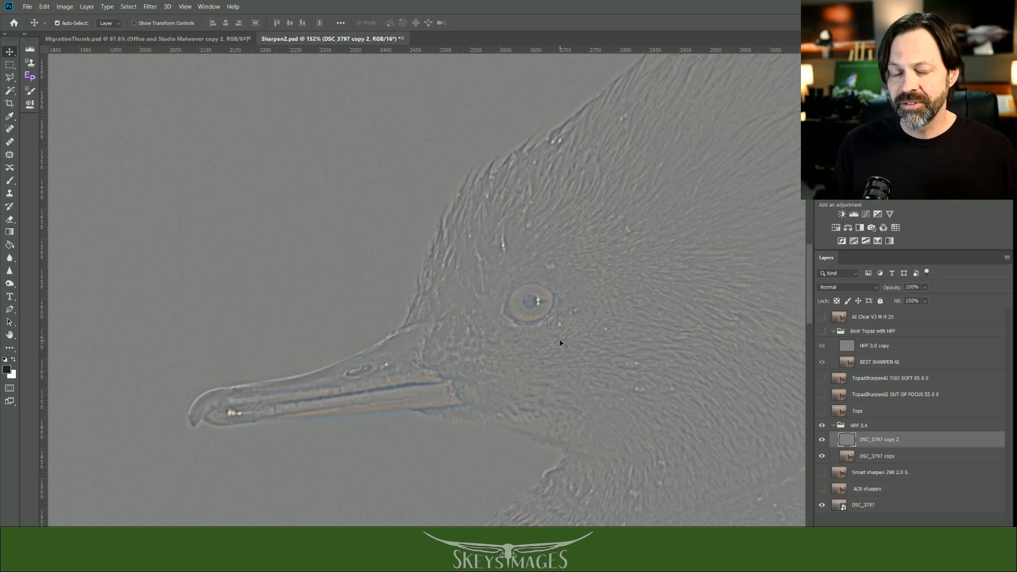
- Set the High Pass layer's blend mode to Overlay and toggle the HPF 3.4 group's visibility to compare the sharpening
left_click(873, 290)
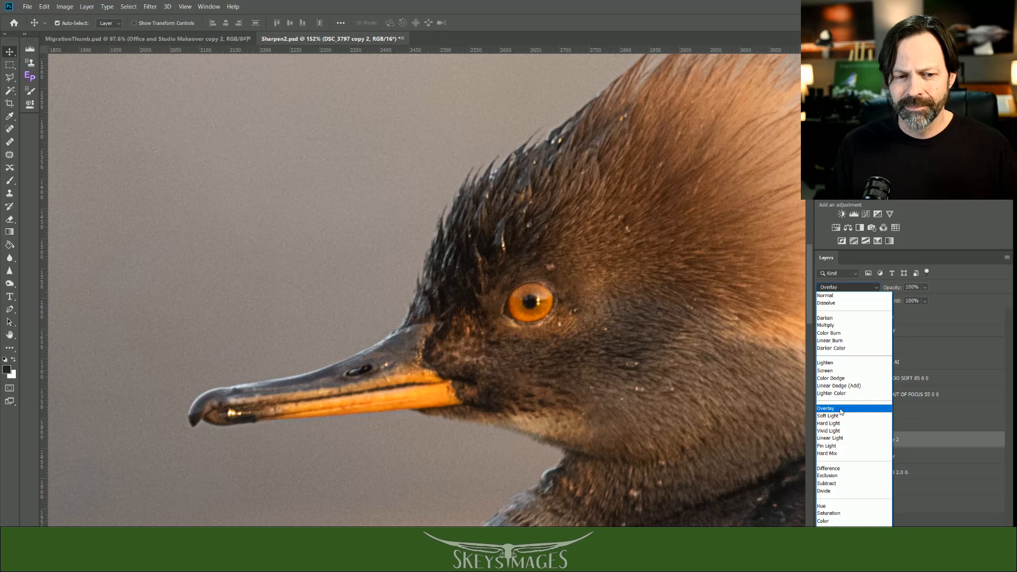
left_click(841, 408)
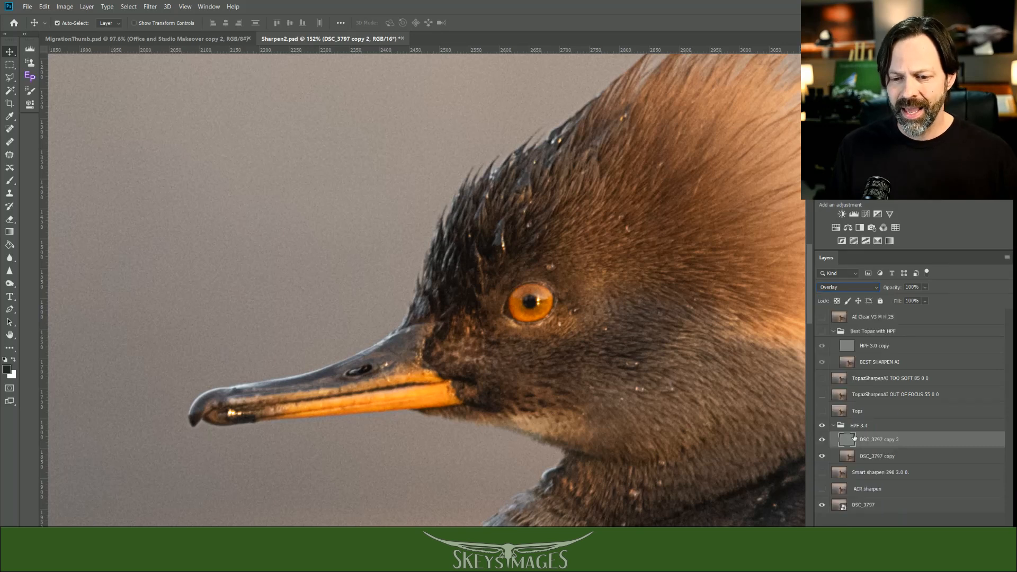
left_click(821, 425)
left_click(821, 425)
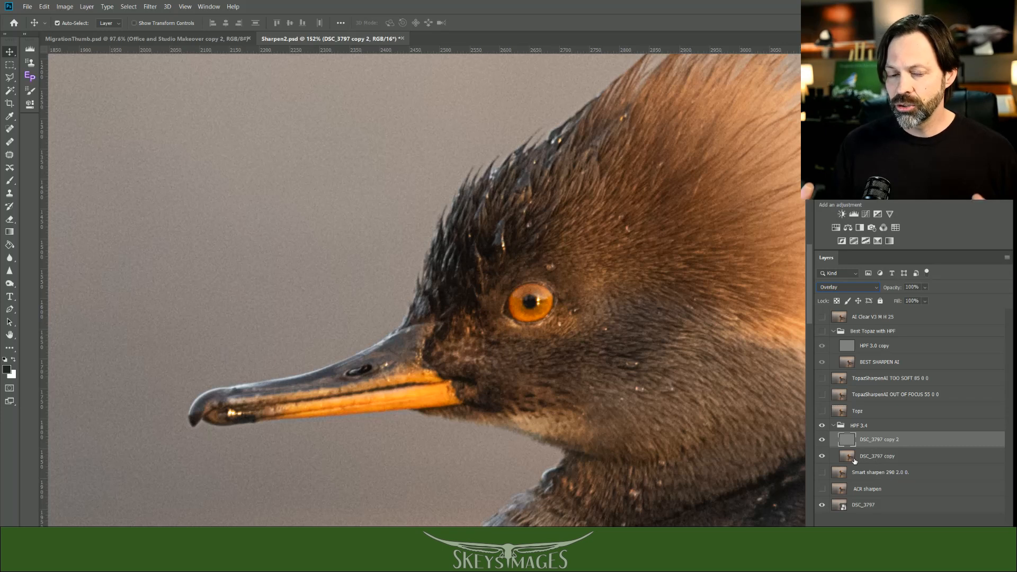
- Hide the DSC_3797 copy and DSC_3797 layers to isolate the High Pass layer, and show the copy beneath it again
left_click(822, 458)
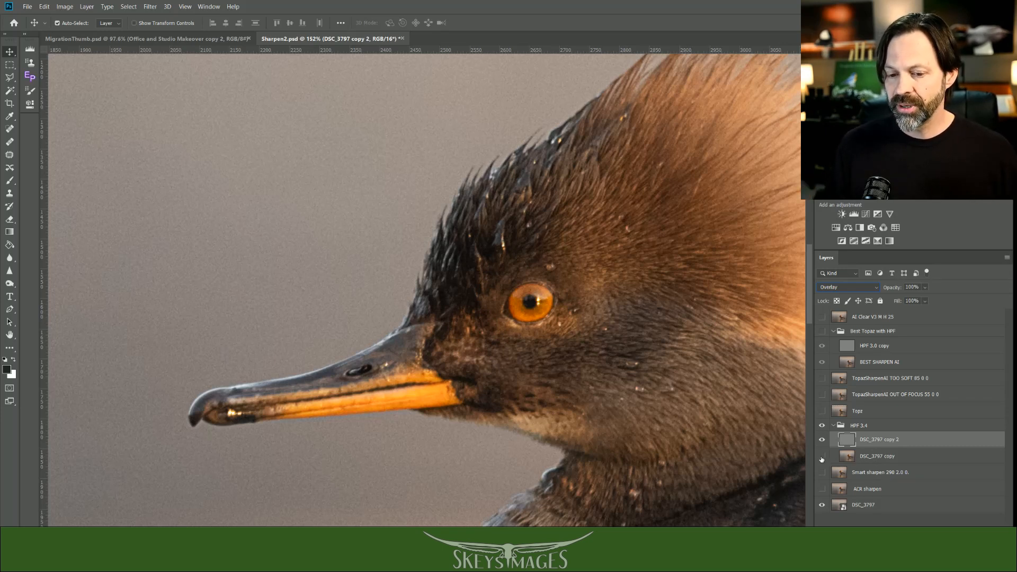
left_click(822, 505)
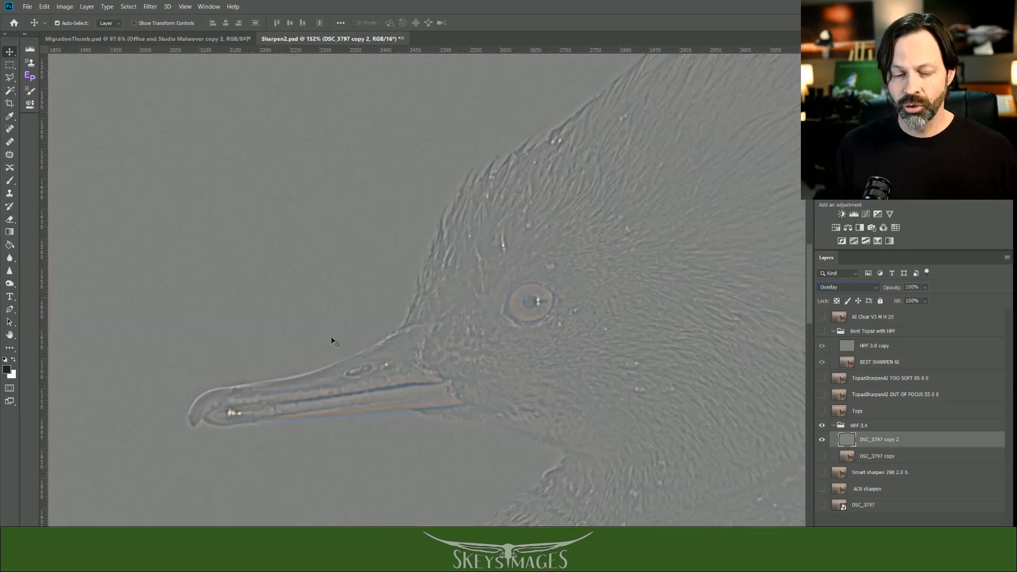
left_click(820, 440)
left_click(821, 441)
left_click(820, 454)
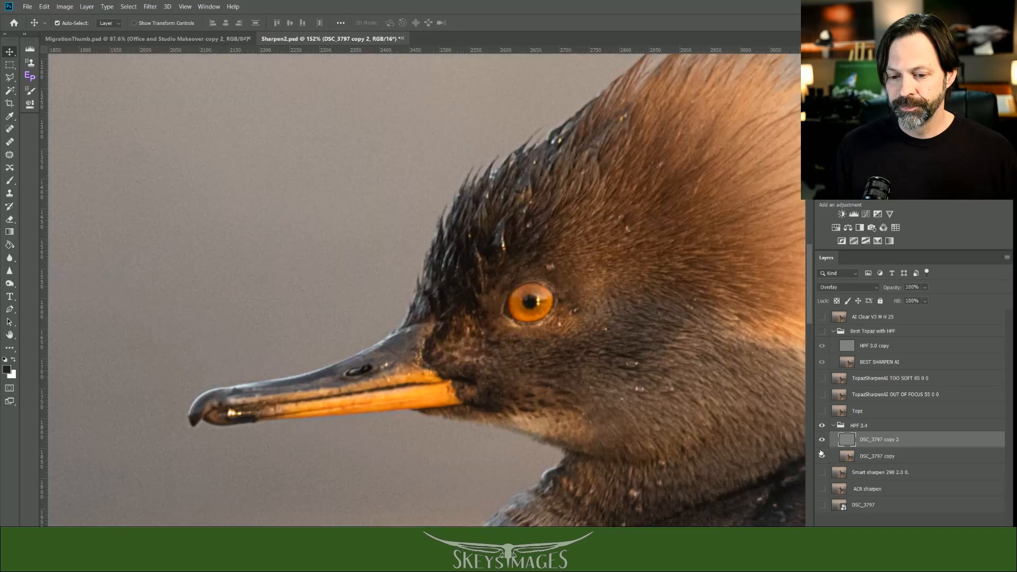
- Show the DSC_3797 layer and toggle the HPF 3.4 group to compare the duck's head with and without High Pass sharpening
left_click(822, 506, "alt")
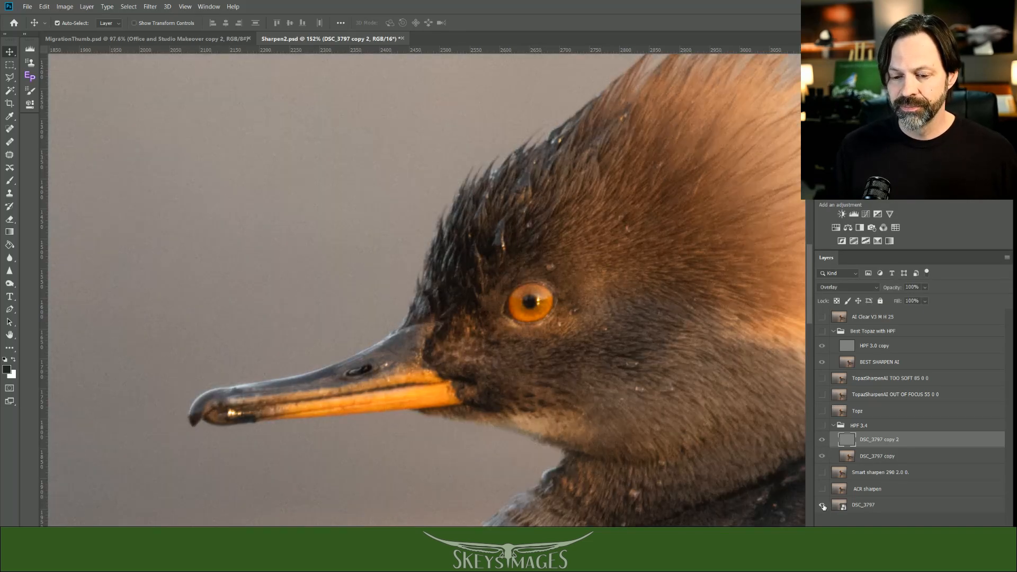
left_click(822, 426)
scroll(572, 361, "up", 3)
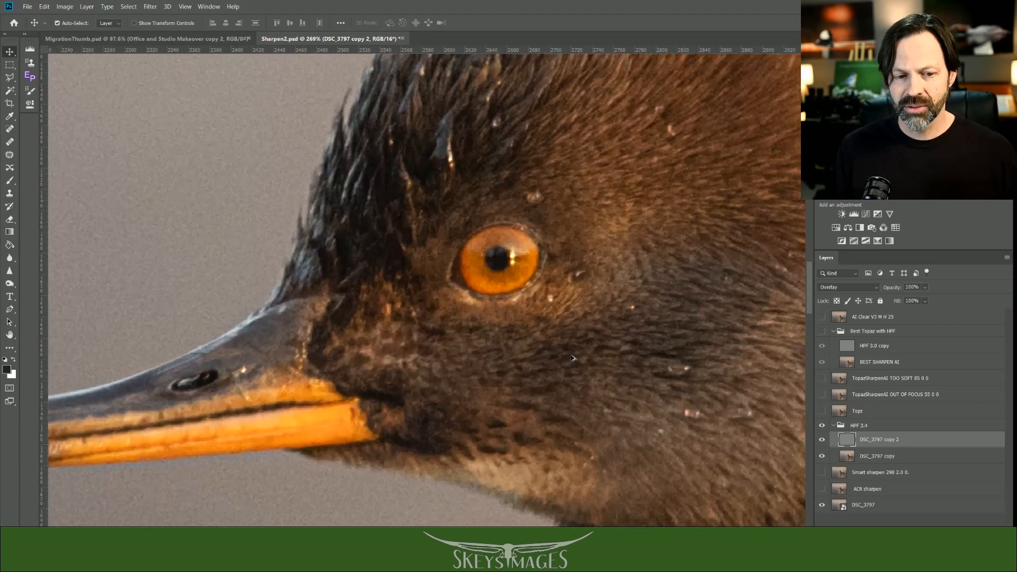
left_click(822, 426)
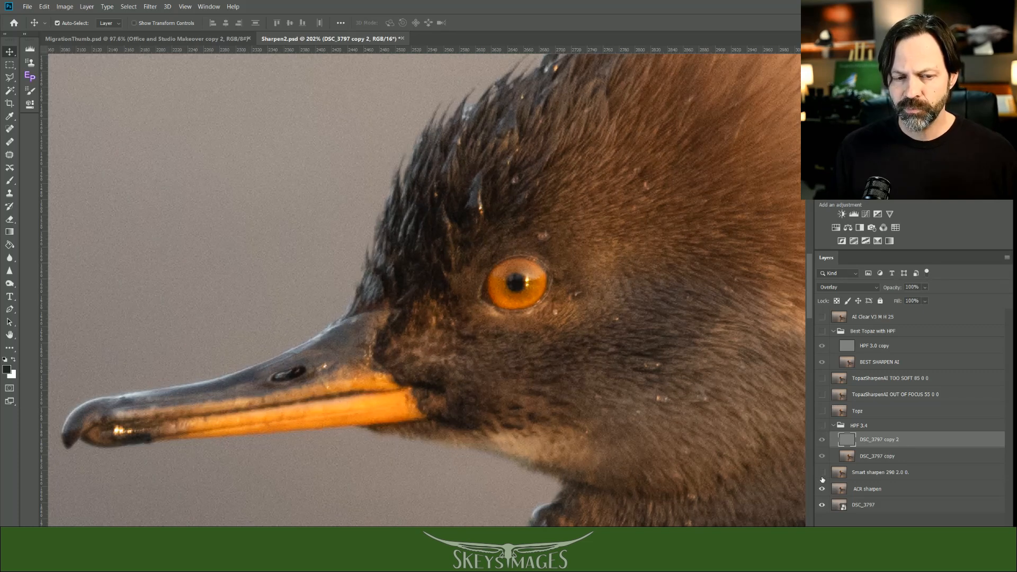
- Show the Smart sharpen layer and toggle the HPF 3.4 group above it to compare Smart Sharpen with High Pass
left_click(821, 473)
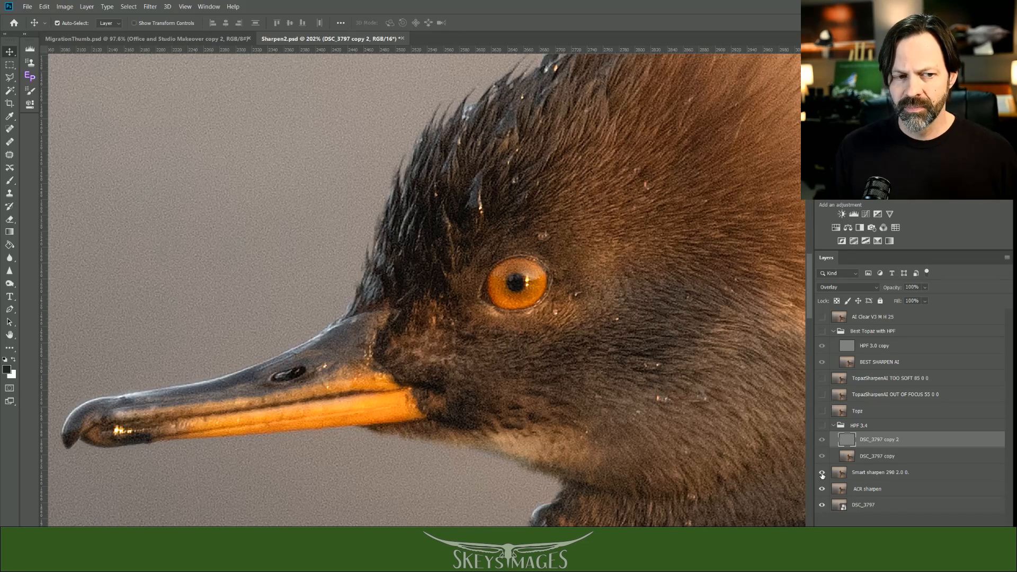
left_click(822, 426)
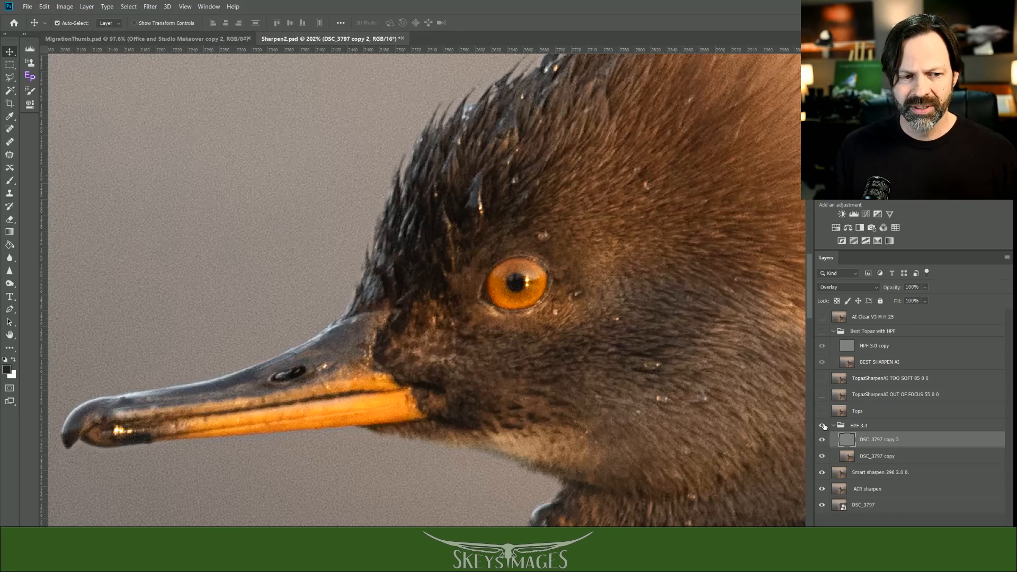
left_click(823, 426)
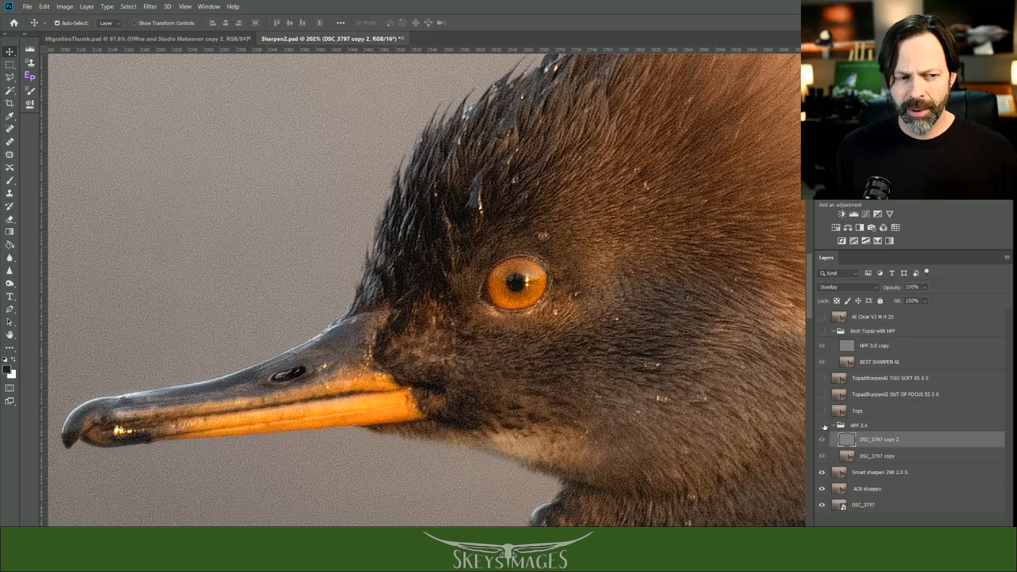
left_click(822, 426)
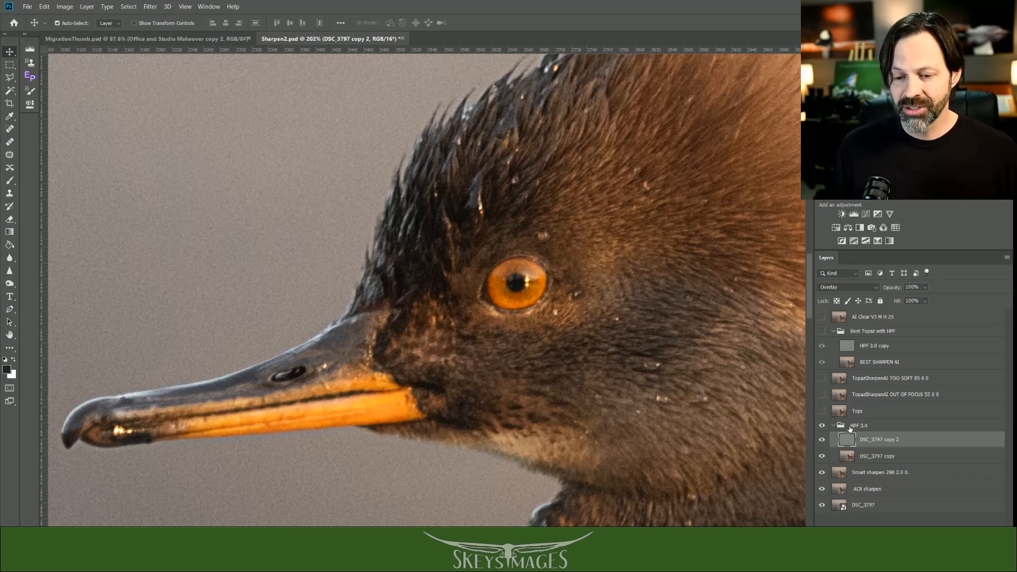
- Show and select the Topz layer above the HPF 3.4 group
left_click(822, 412)
left_click(871, 413)
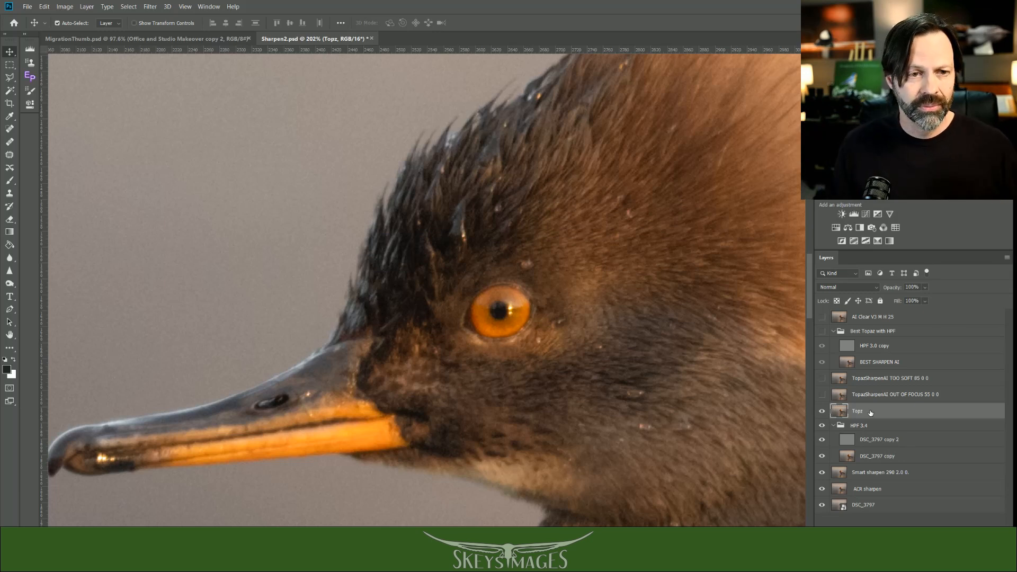
left_click_drag(612, 397, 675, 316)
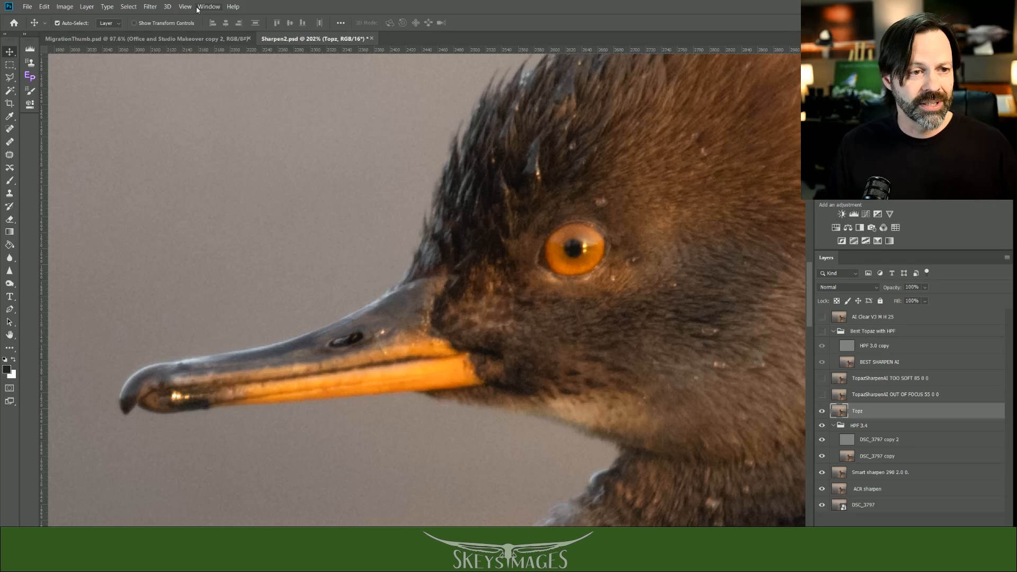
- Open the Topz layer in Topaz Sharpen AI and switch to the comparison view of the original, Motion Blur, Out of Focus and Too Soft
left_click(153, 7)
mouse_move(249, 207)
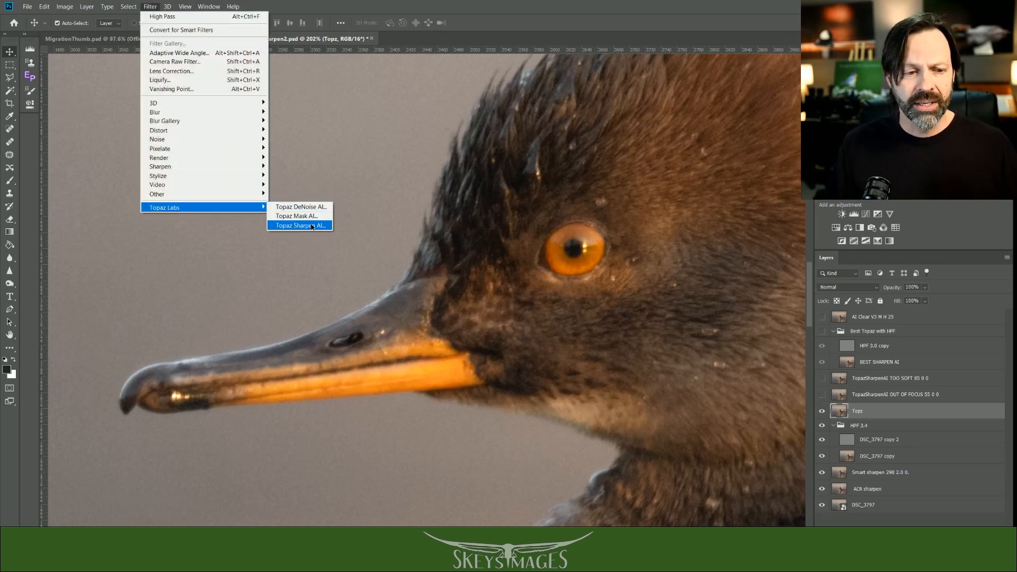
left_click(306, 224)
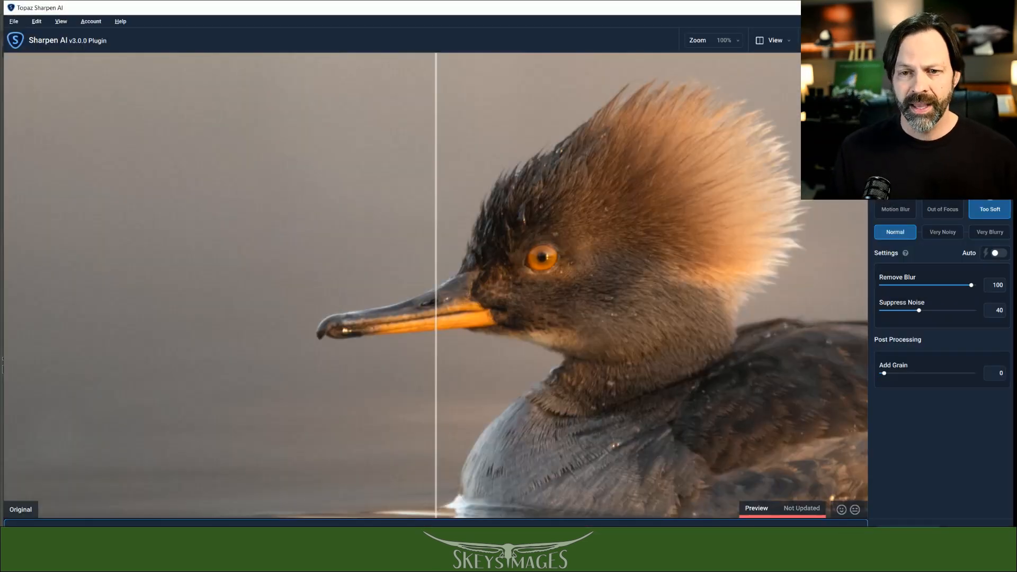
left_click(783, 40)
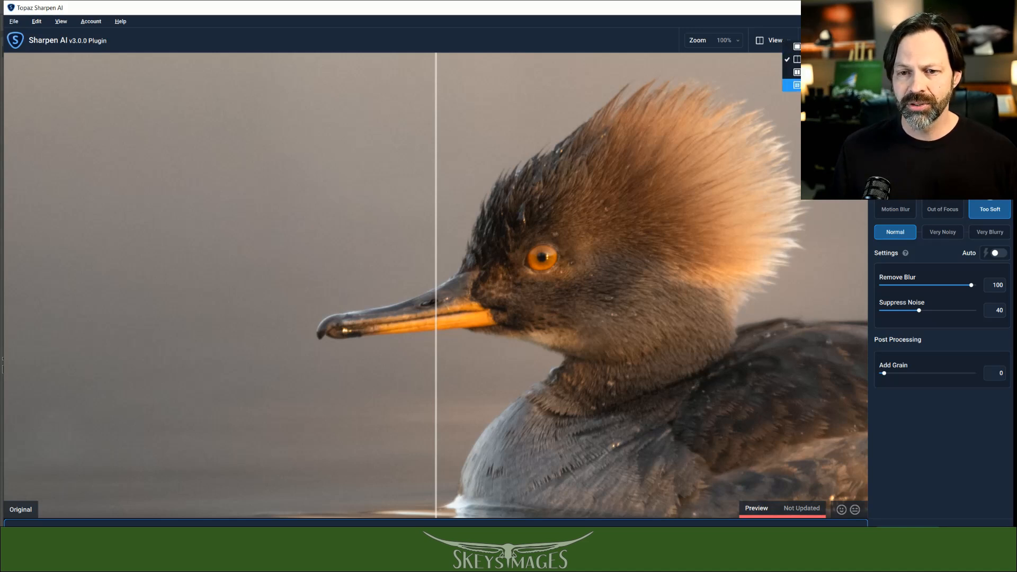
left_click(790, 86)
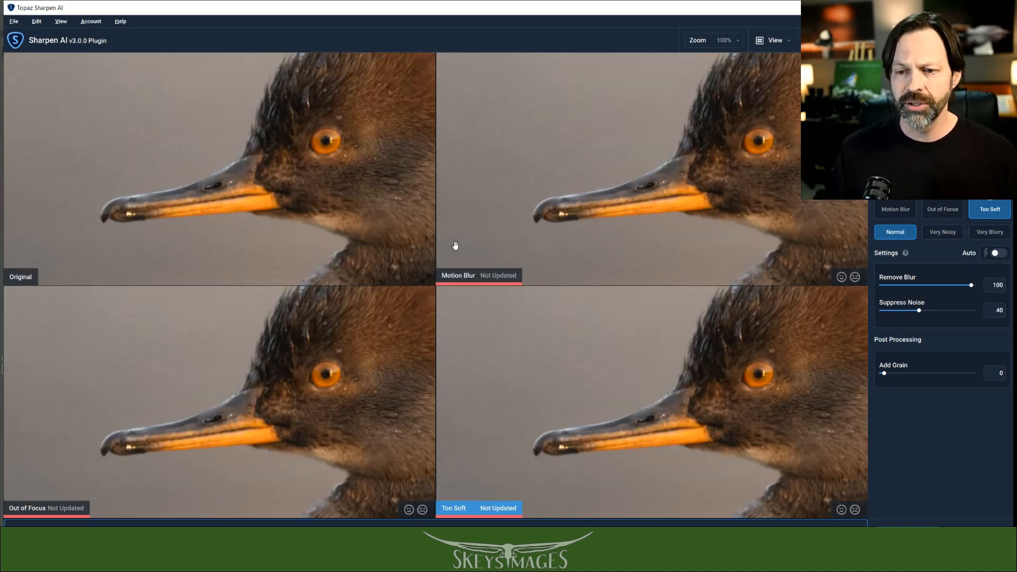
- Choose the Out of Focus sharpening model in Topaz Sharpen AI
left_click(940, 204)
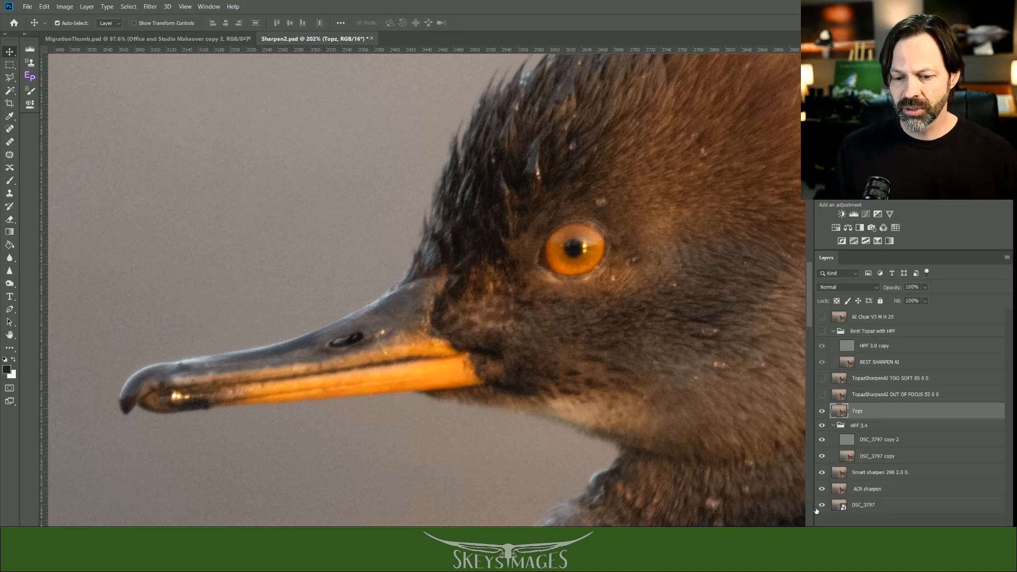
- Back in Photoshop, hide every layer except DSC_3797, and show the TopazSharpenAI OUT OF FOCUS layer
left_click(822, 506, "alt")
left_click(821, 506)
left_click(821, 505)
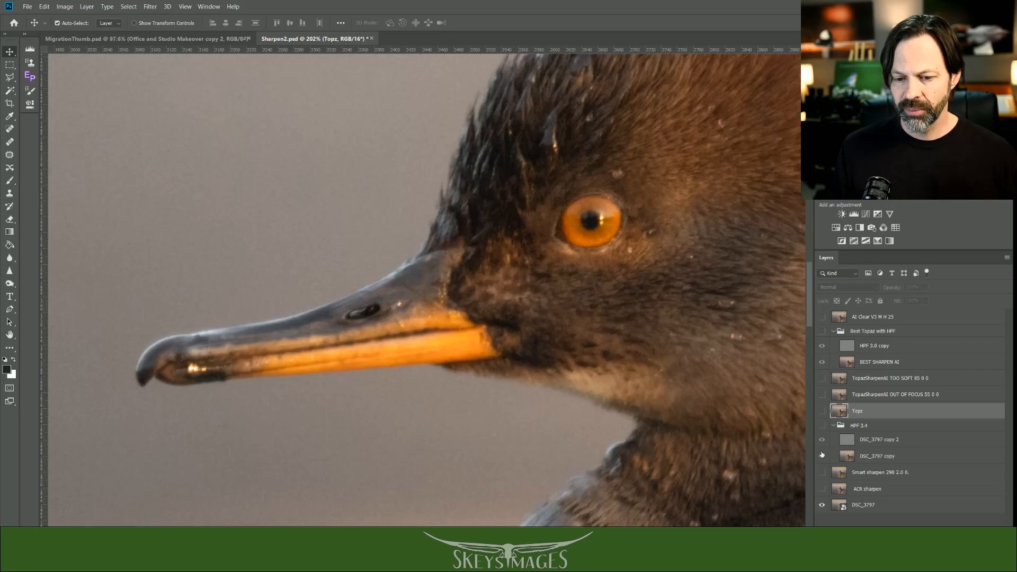
left_click(822, 393)
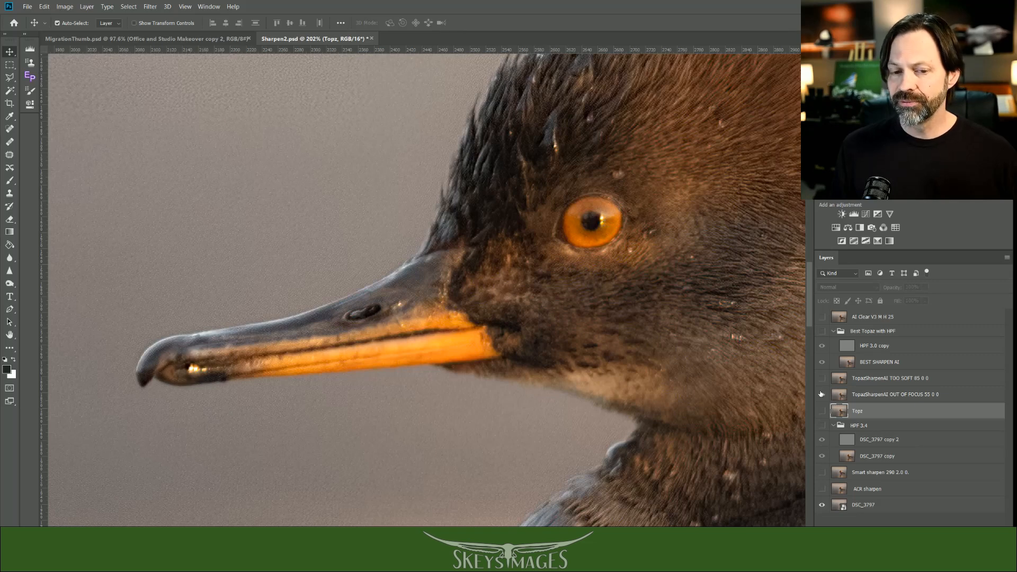
- Examine the background texture around the duck's head and crest in the Out of Focus version at high magnification
left_click_drag(372, 200, 502, 388)
scroll(316, 189, "up", 8)
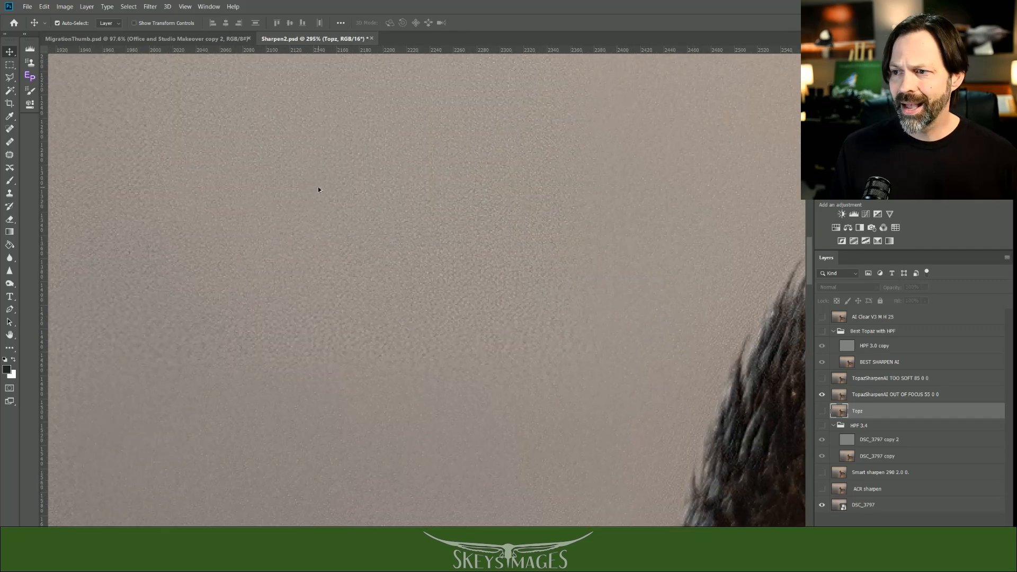
left_click_drag(438, 340, 392, 112)
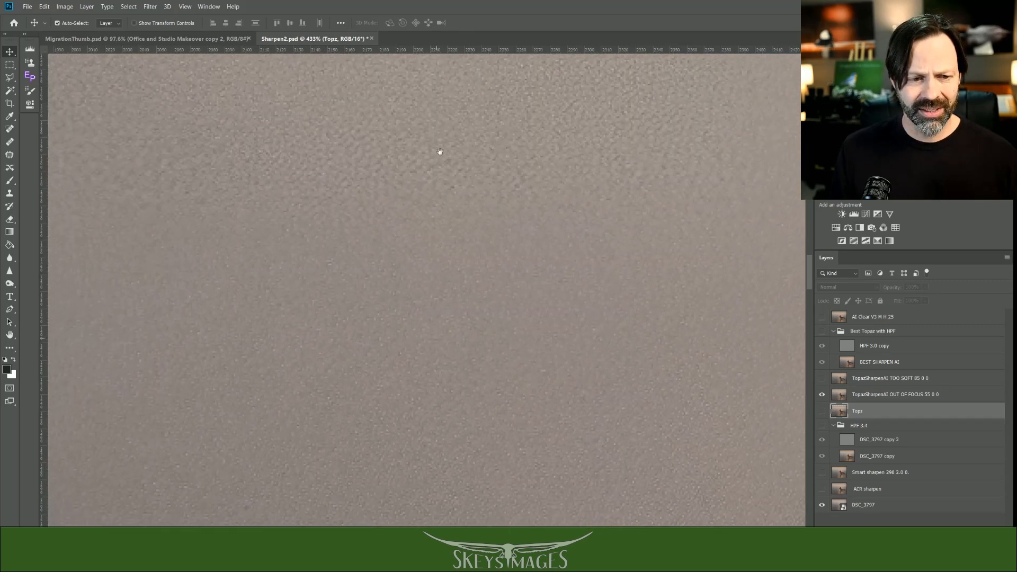
scroll(438, 261, "down", 12)
scroll(440, 275, "down", 5)
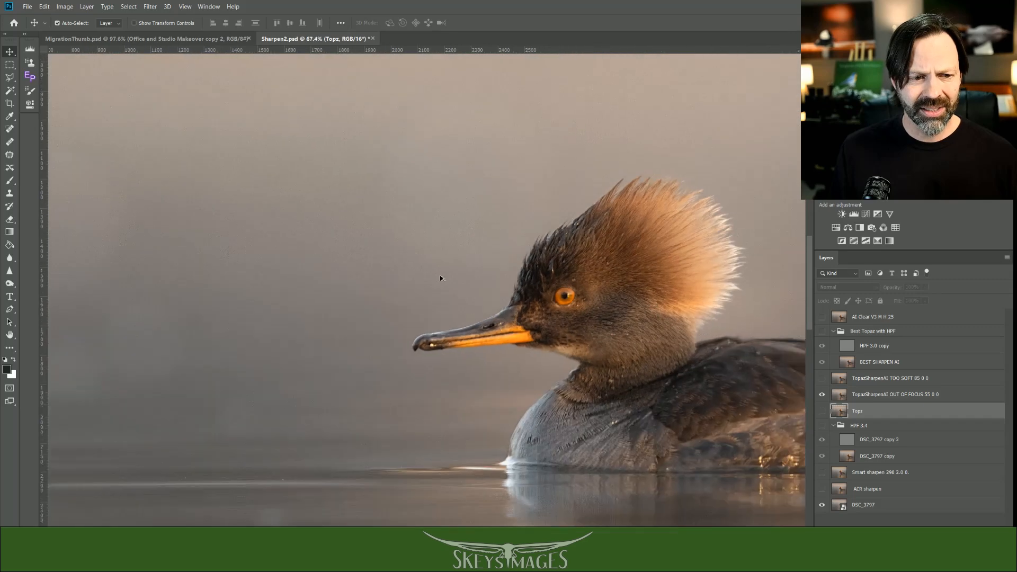
scroll(372, 351, "up", 10)
left_click_drag(258, 207, 273, 499)
left_click_drag(472, 284, 102, 280)
left_click_drag(637, 294, 50, 332)
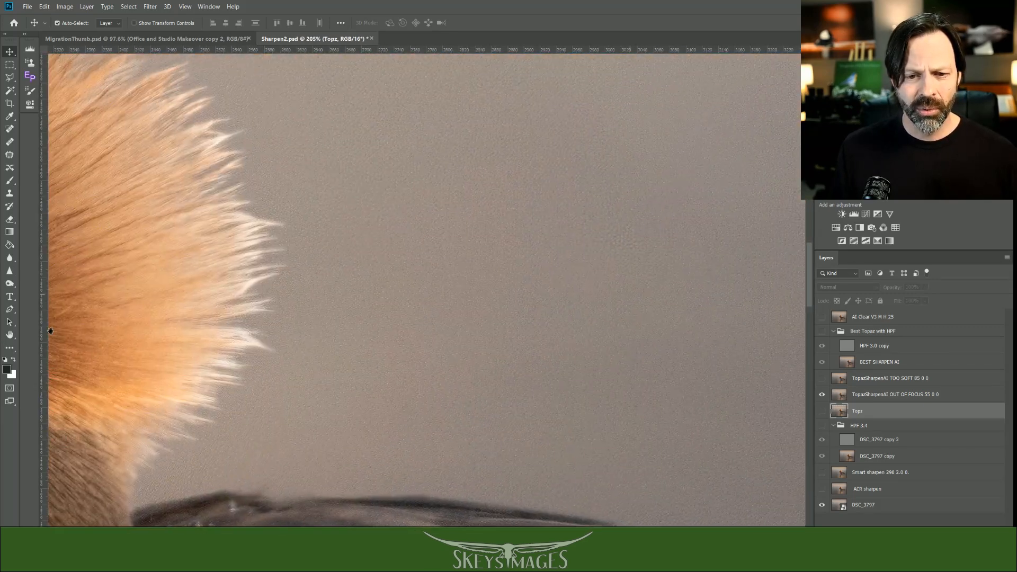
- Inspect the crest feathers, bill and eye in the Out of Focus version, both close up and in the full photo
left_click_drag(480, 244, 658, 383)
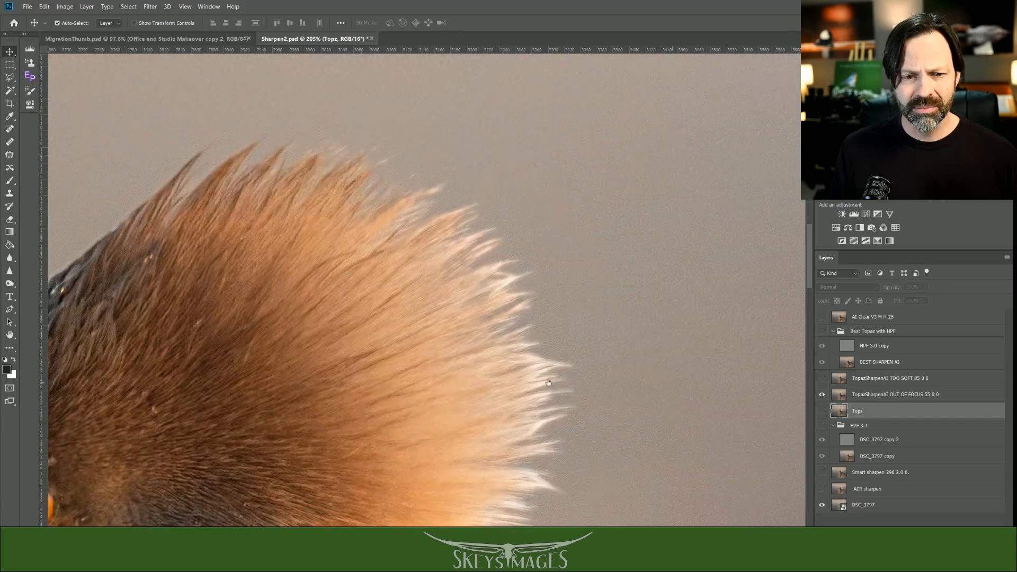
left_click_drag(300, 382, 731, 211)
left_click_drag(438, 344, 608, 282)
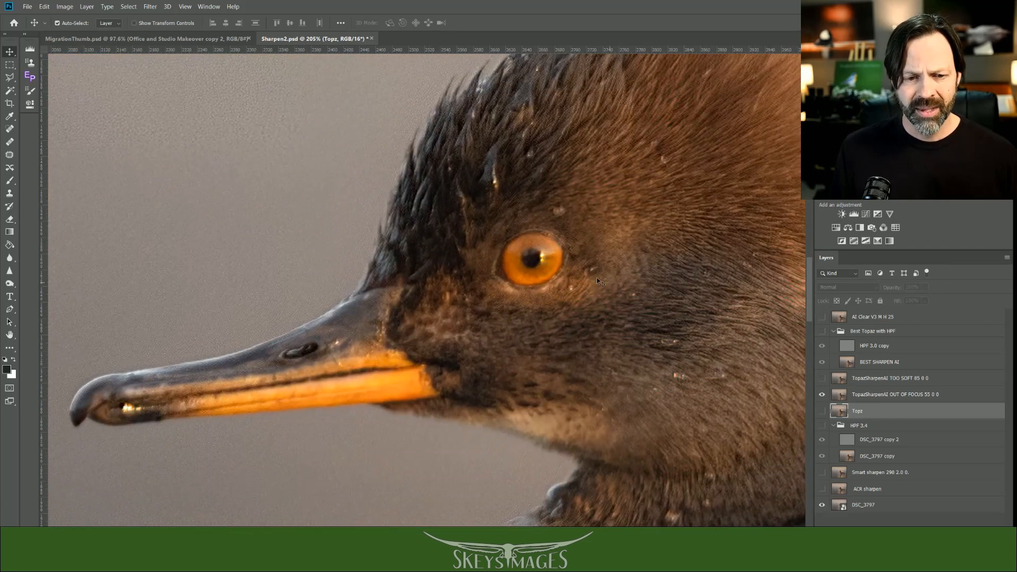
scroll(564, 261, "up", 1)
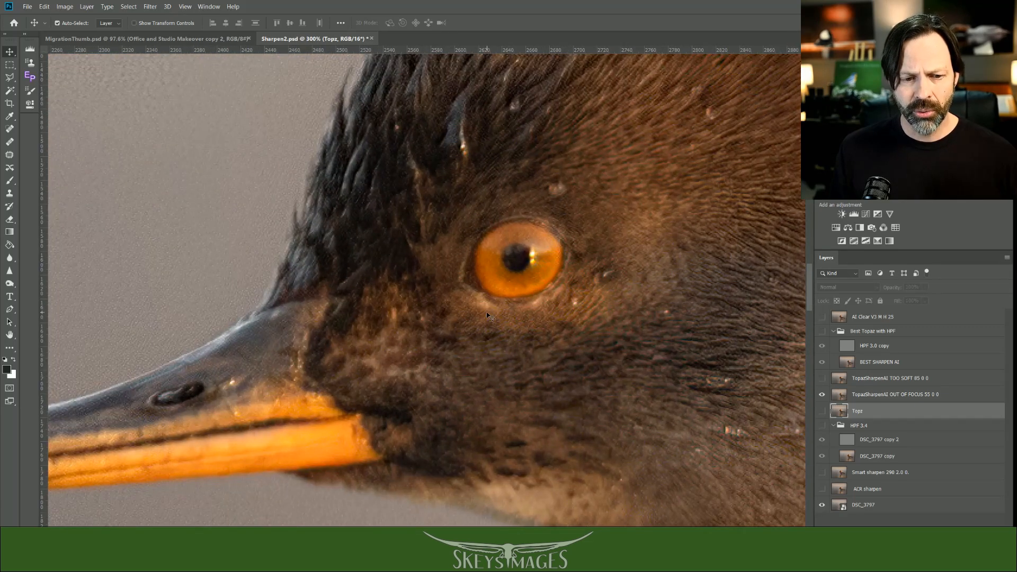
scroll(487, 313, "up", 1)
scroll(536, 194, "down", 3)
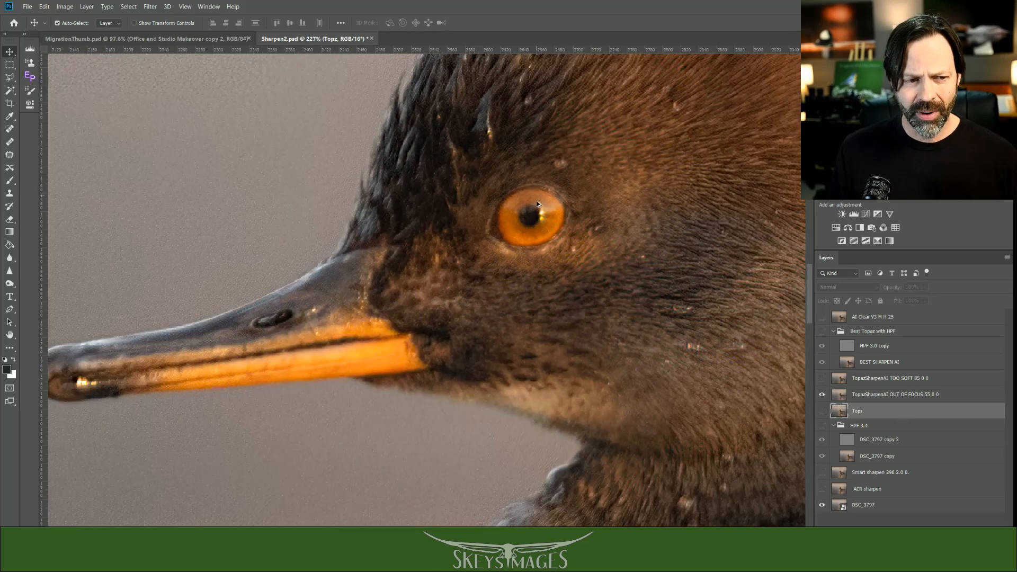
scroll(537, 197, "down", 10)
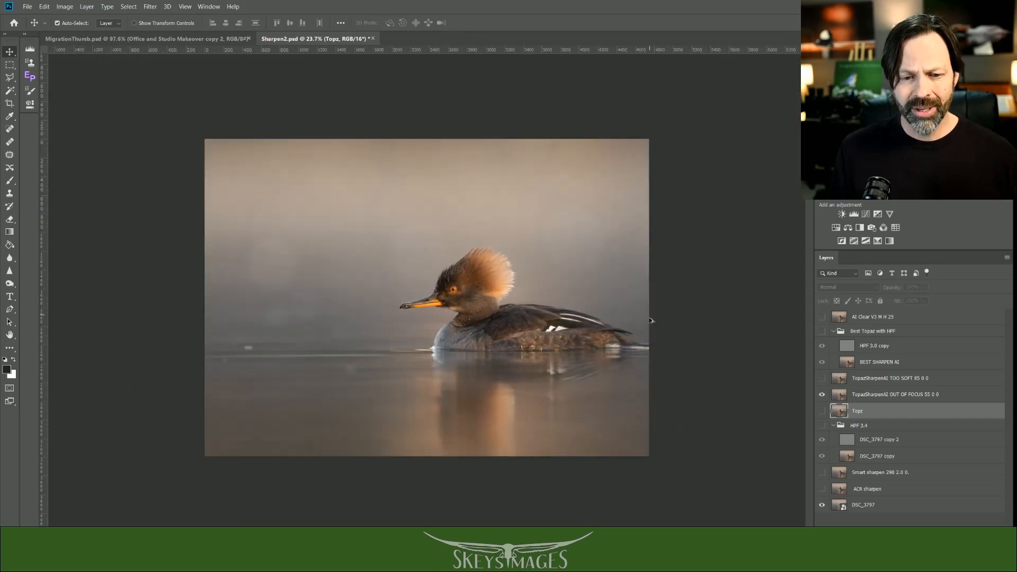
- Toggle the TopazSharpenAI OUT OF FOCUS layer to compare the duck with and without it at several magnifications
left_click(821, 397)
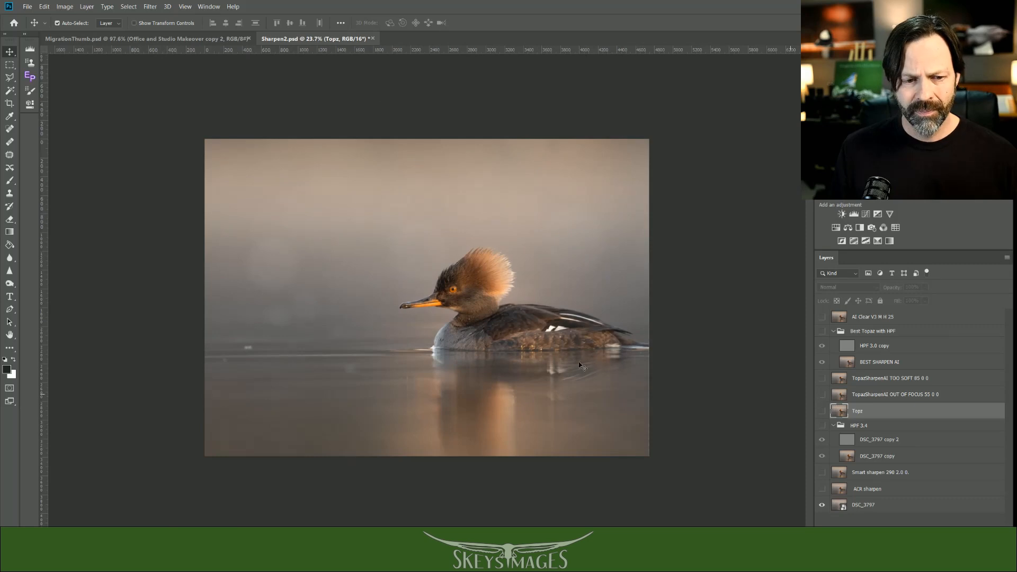
scroll(509, 339, "up", 6)
left_click(821, 395)
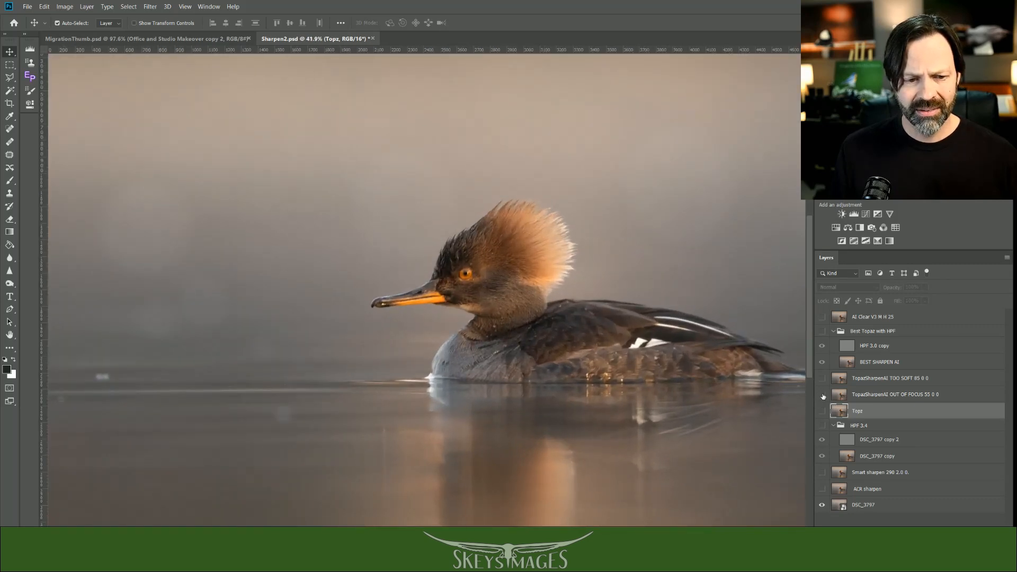
scroll(634, 359, "up", 6)
scroll(633, 359, "up", 1)
left_click_drag(634, 359, 757, 419)
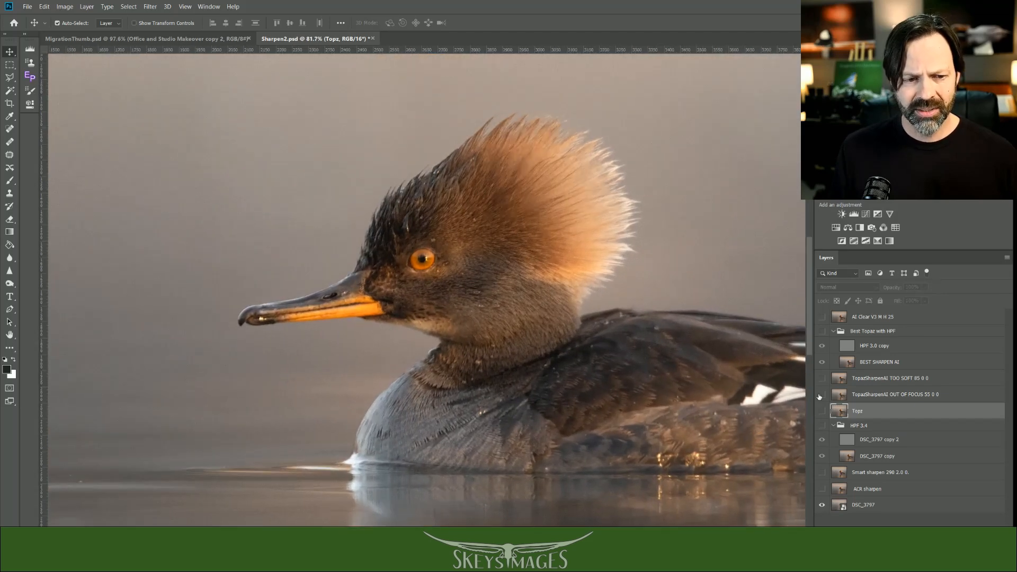
scroll(385, 302, "up", 3)
scroll(385, 302, "up", 5)
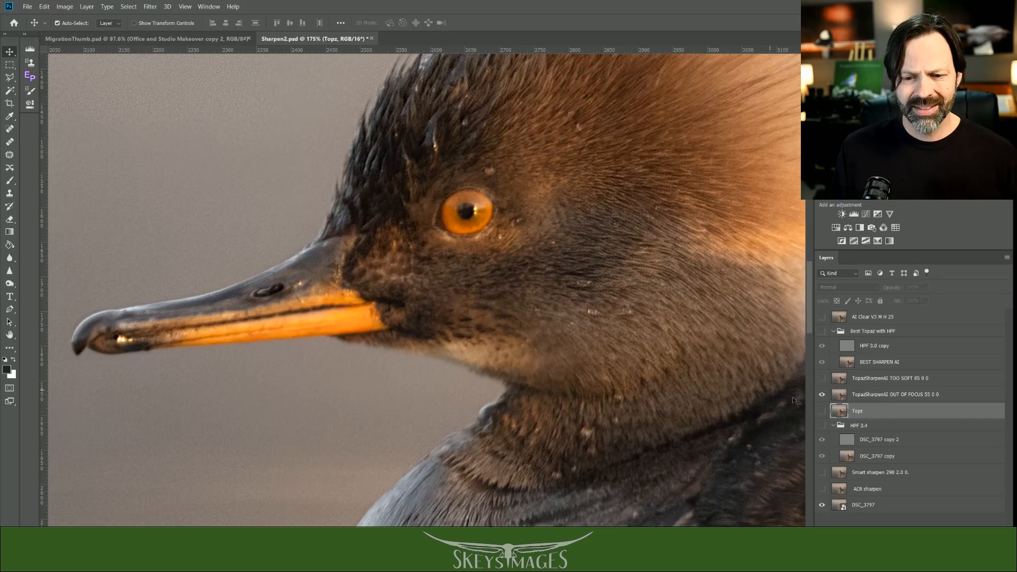
scroll(651, 323, "down", 4)
scroll(651, 323, "up", 3)
- Show the TopazSharpenAI TOO SOFT layer with Out of Focus hidden, and toggle it to compare the duck's eye and head feathers
left_click(821, 379)
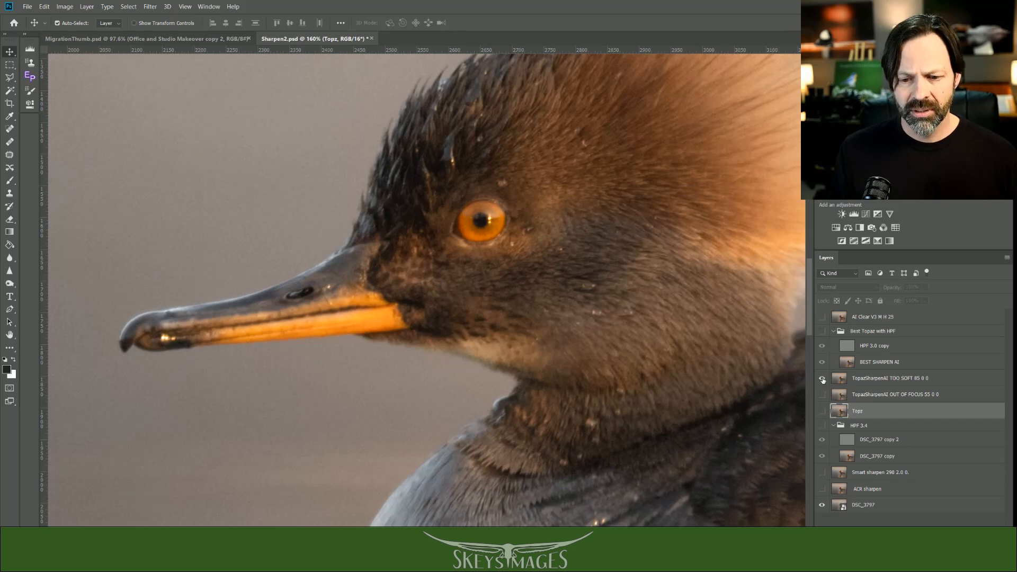
scroll(475, 233, "up", 5)
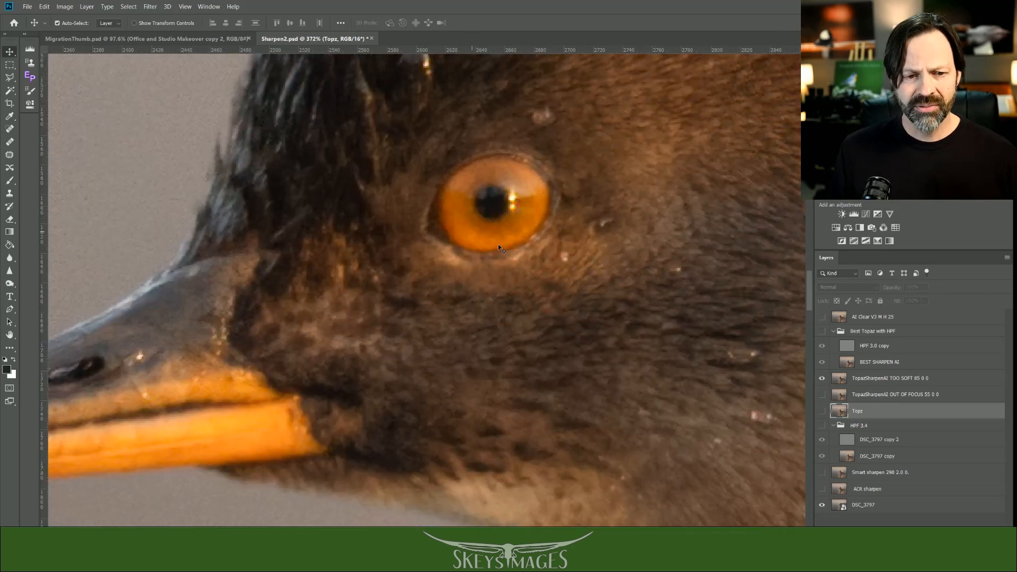
scroll(611, 337, "up", 1)
left_click(822, 379)
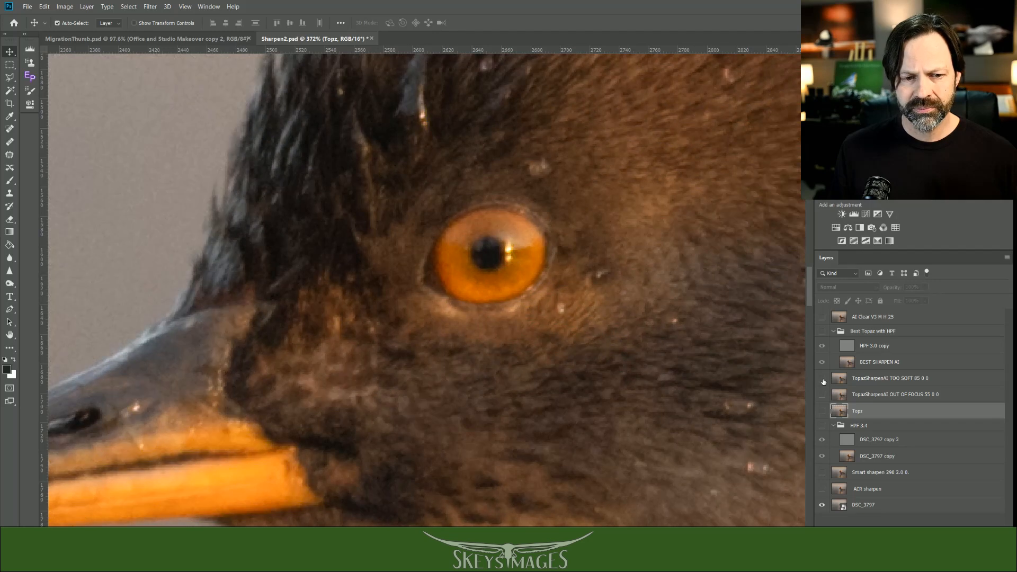
left_click(822, 379)
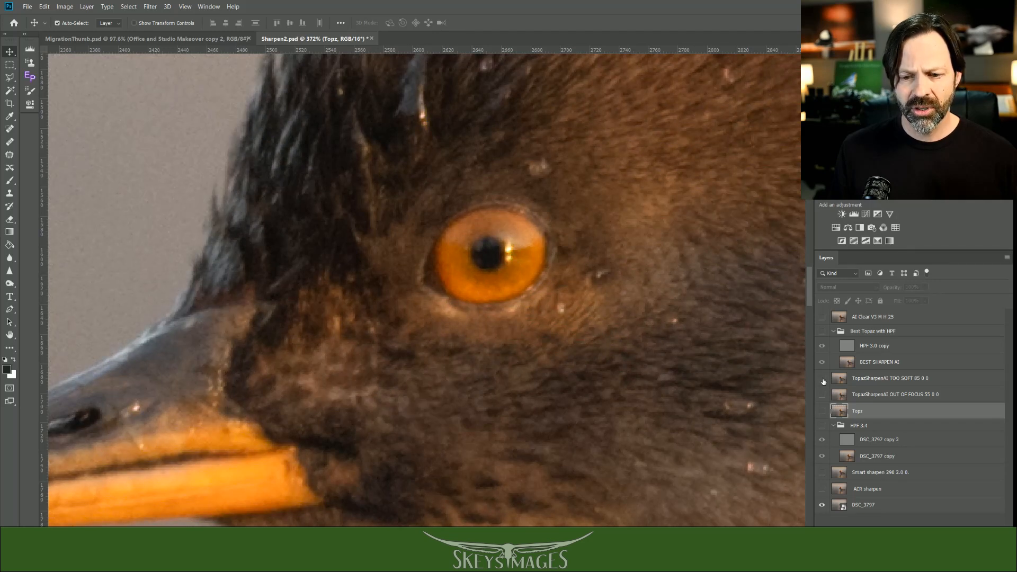
left_click(822, 378)
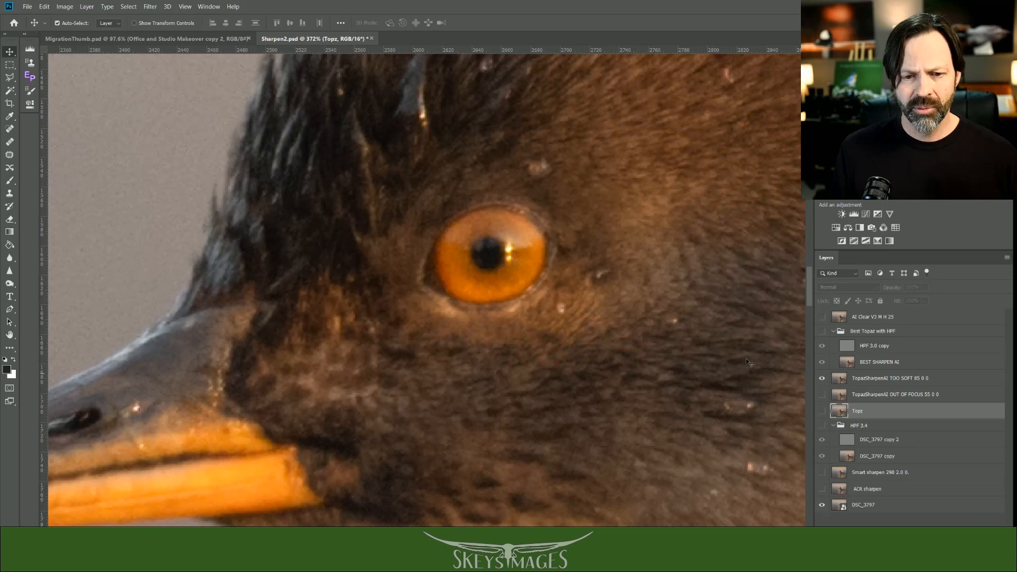
scroll(700, 286, "down", 3)
left_click_drag(700, 272, 642, 360)
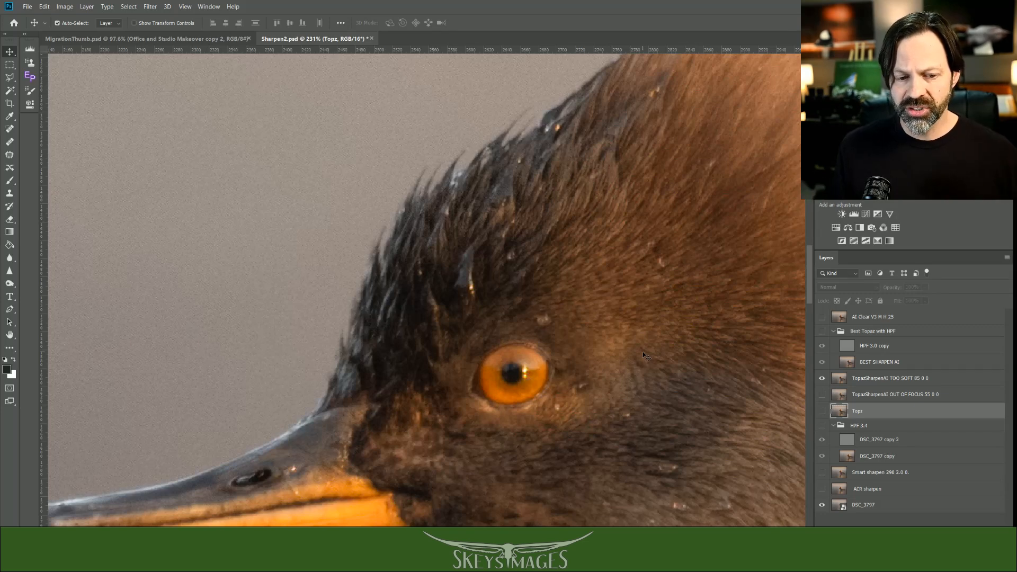
scroll(643, 351, "down", 5)
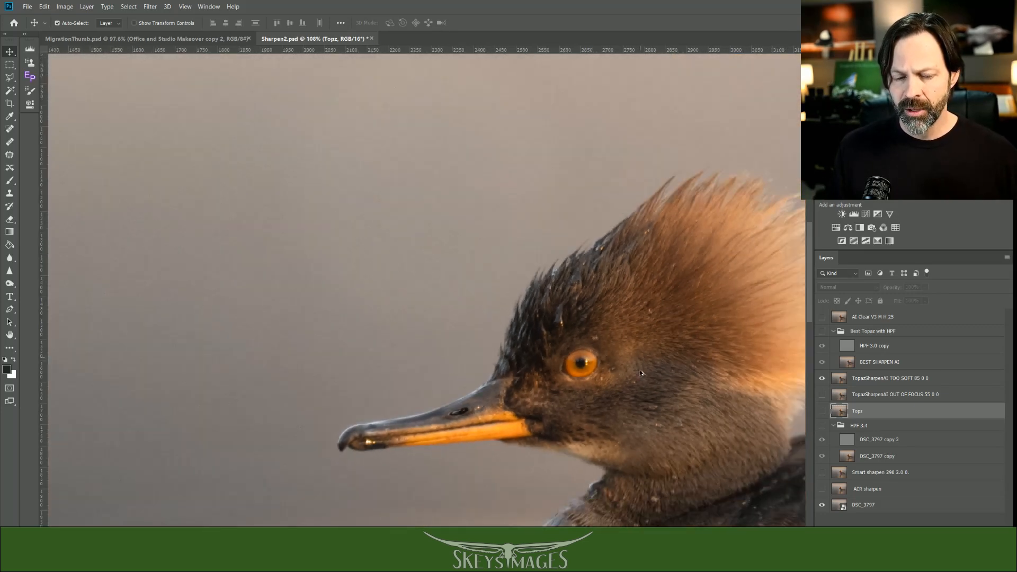
scroll(660, 406, "up", 4)
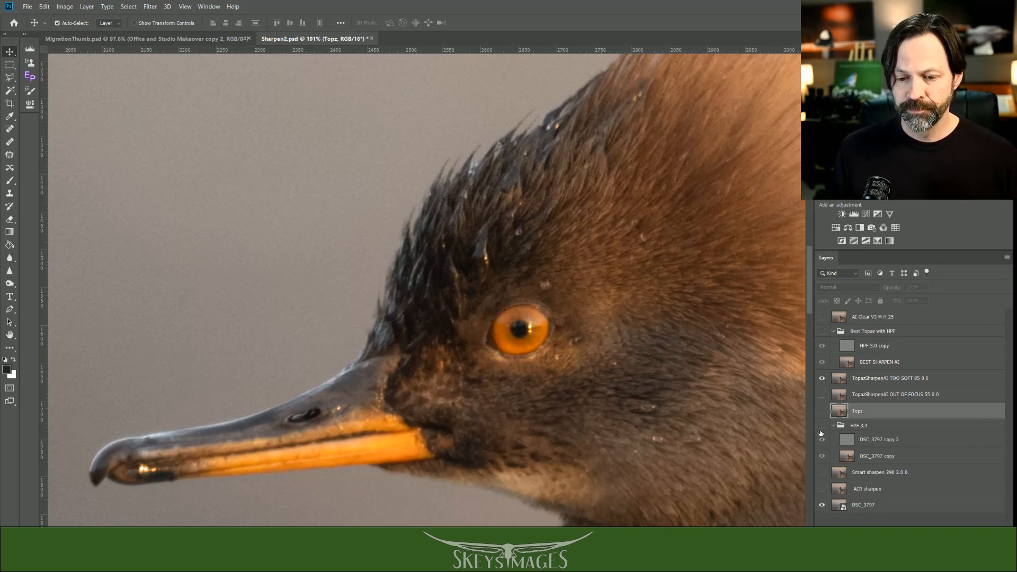
- Select and show the Smart sharpen layer and move it up the stack next to the TopazSharpenAI TOO SOFT layer
left_click(885, 473)
left_click(821, 473)
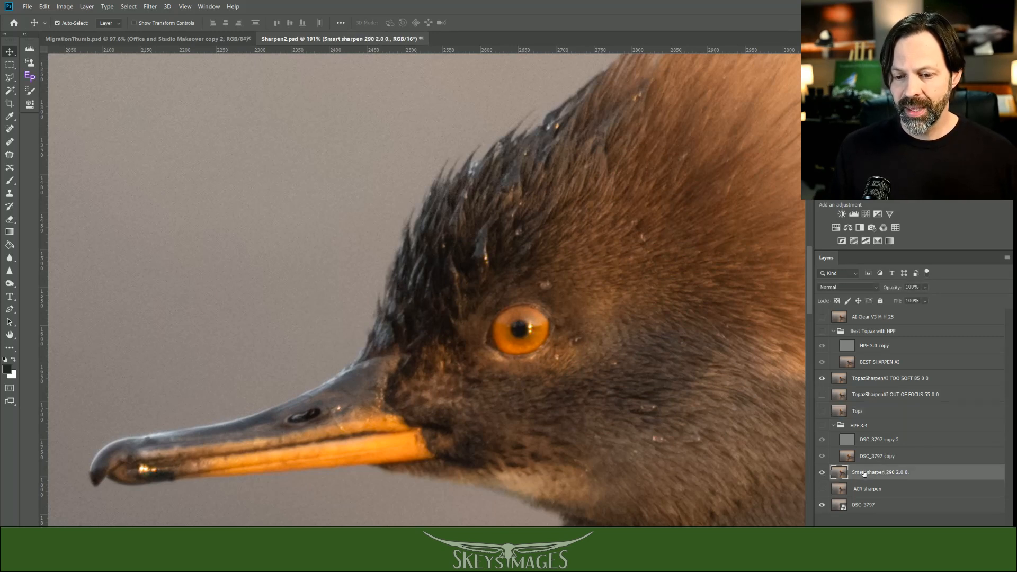
left_click_drag(865, 473, 865, 384)
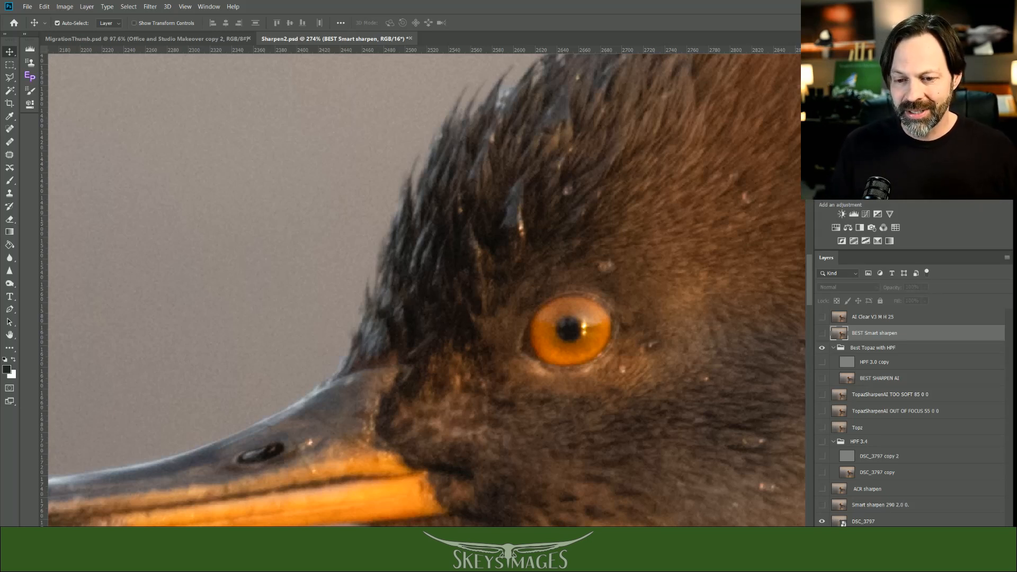
- Toggle the BEST Smart sharpen layer to compare the duck's eye and feathers with the unsharpened DSC_3797 layer
left_click(823, 335)
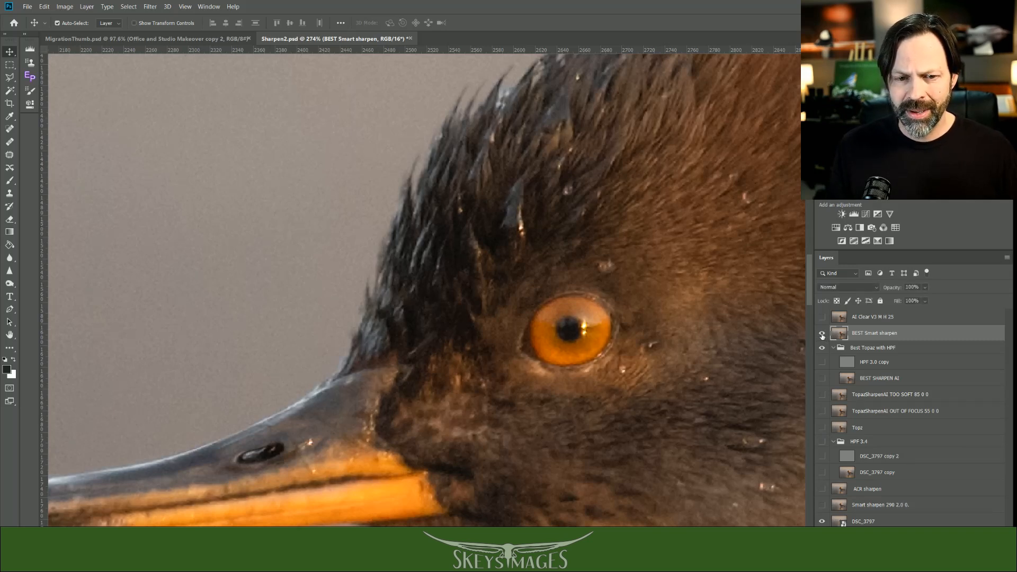
left_click_drag(626, 332, 565, 357)
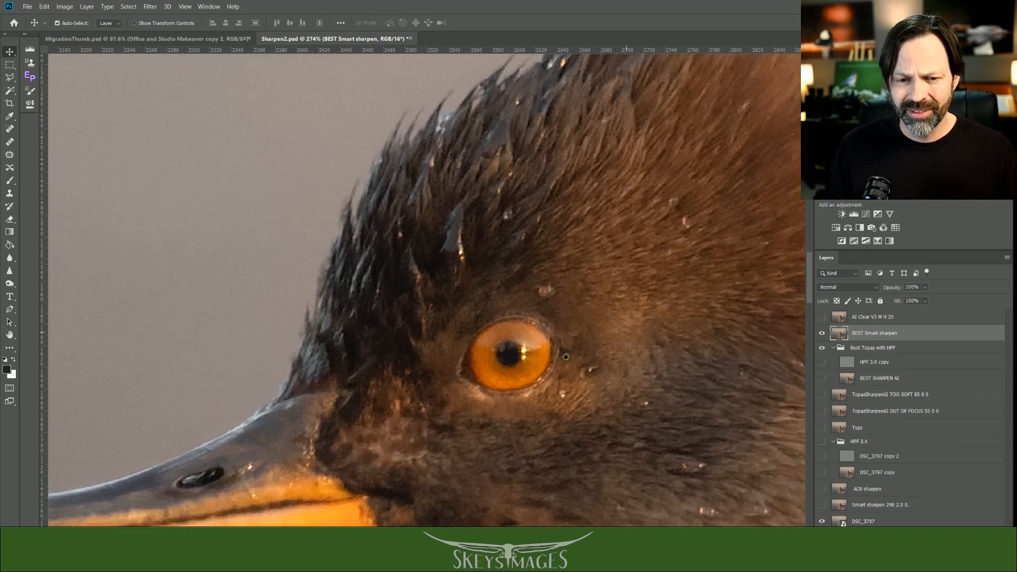
left_click(823, 335)
left_click(822, 336)
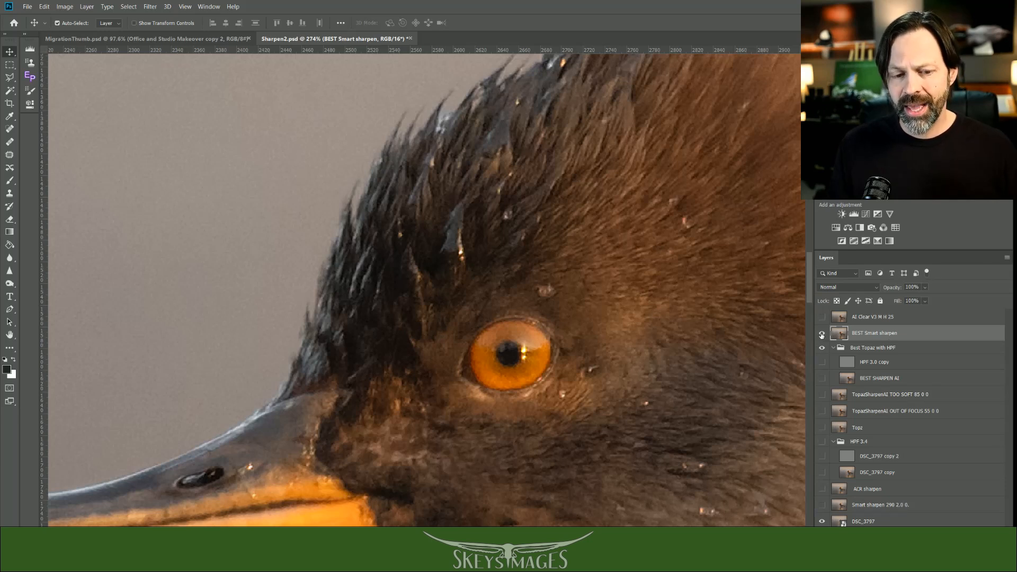
- Show the BEST SHARPEN AI layer and toggle BEST Smart sharpen above it to compare the two sharpening results
left_click(821, 378)
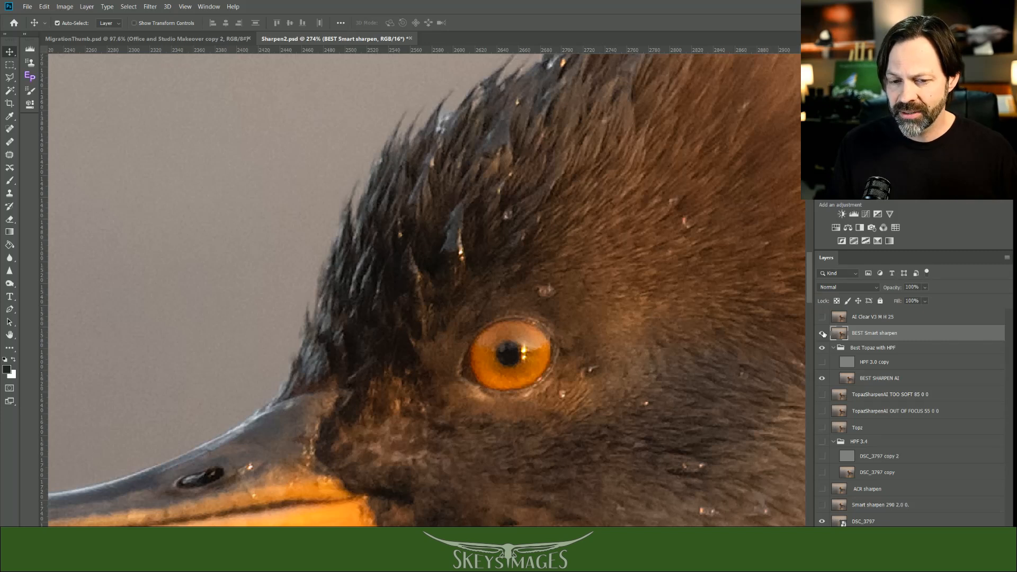
left_click(822, 333)
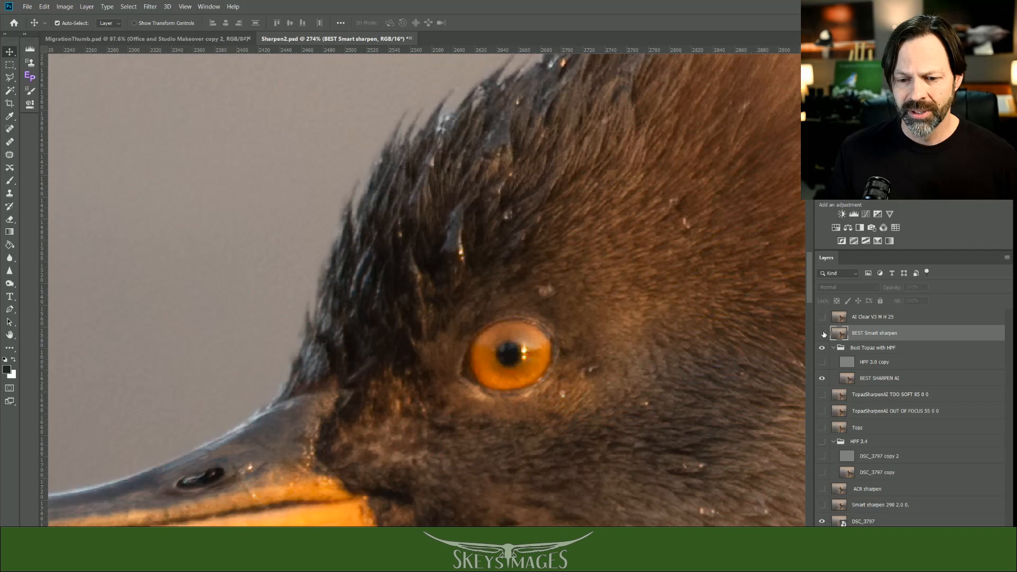
left_click(823, 333)
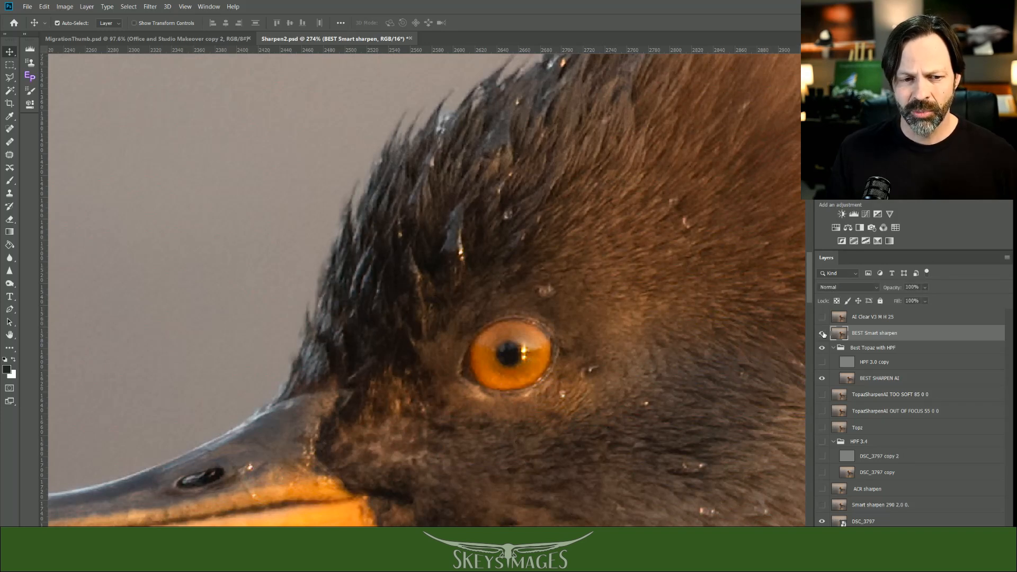
left_click(822, 334)
left_click(822, 333)
left_click(822, 333)
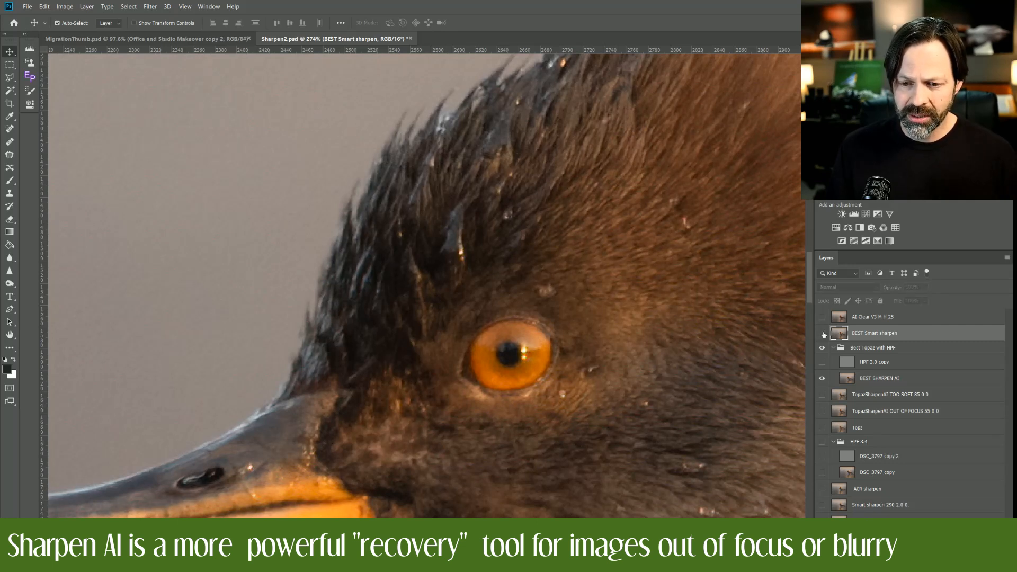
left_click(822, 333)
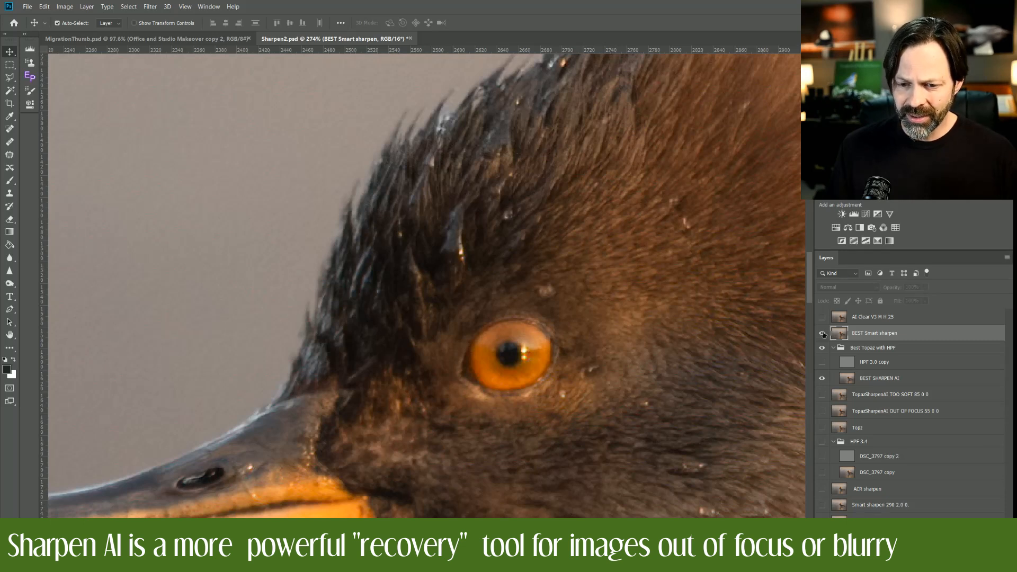
left_click(822, 333)
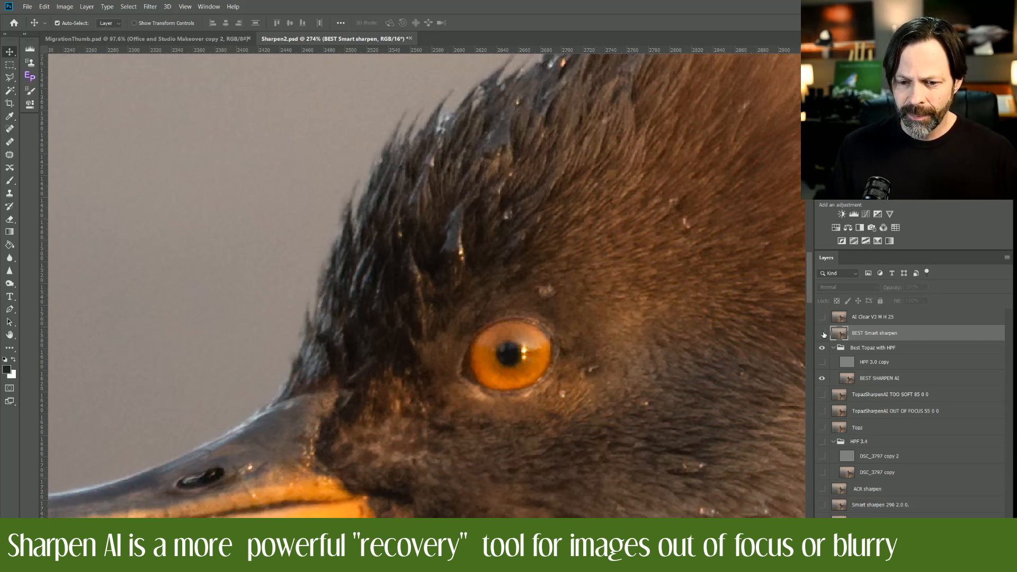
- Show the HPF 3.0 copy layer above BEST SHARPEN AI and set its opacity to 76%
left_click(823, 363)
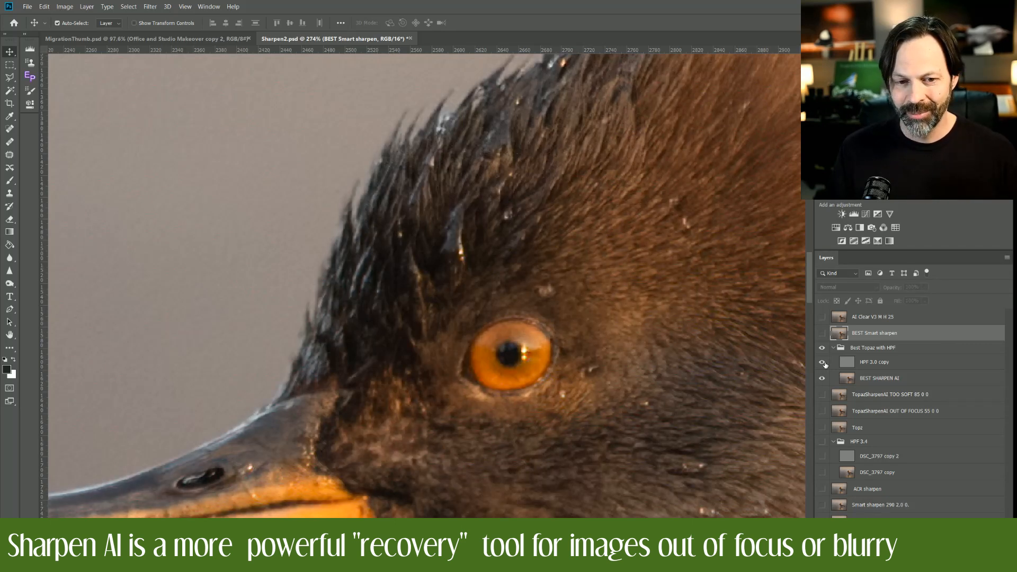
left_click(873, 363)
left_click(925, 288)
mouse_move(935, 300)
left_mouse_down()
mouse_move(903, 301)
mouse_move(920, 298)
left_mouse_up()
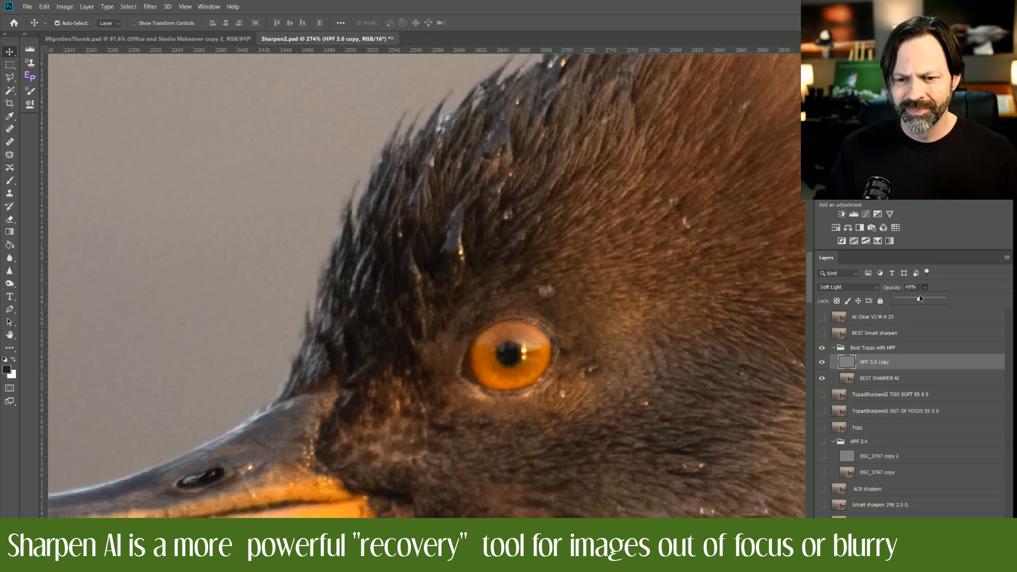
- Toggle the BEST Smart sharpen layer to compare it with the Best Topaz with HPF group on the duck's eye and feathers
left_click(822, 334)
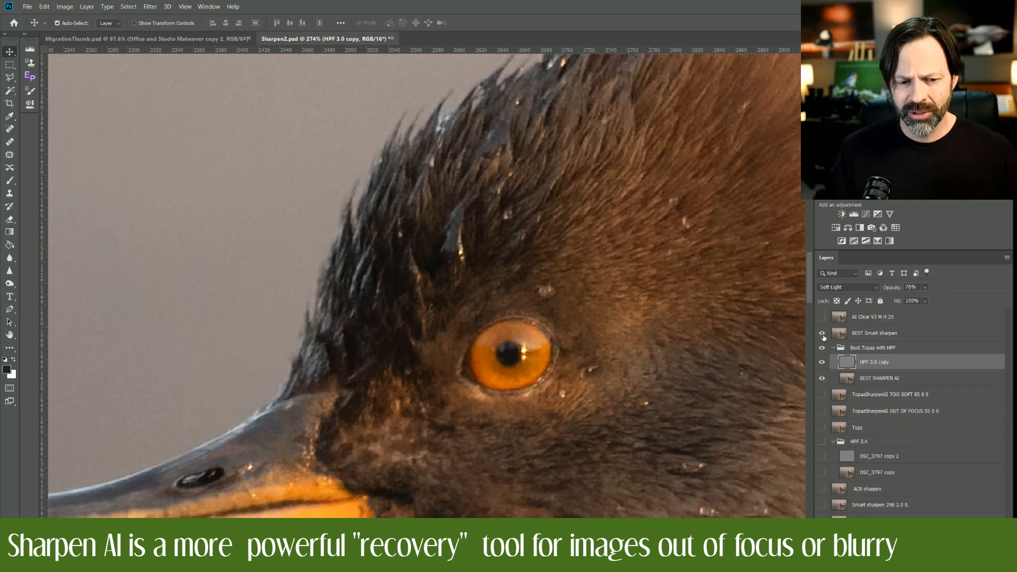
left_click(822, 334)
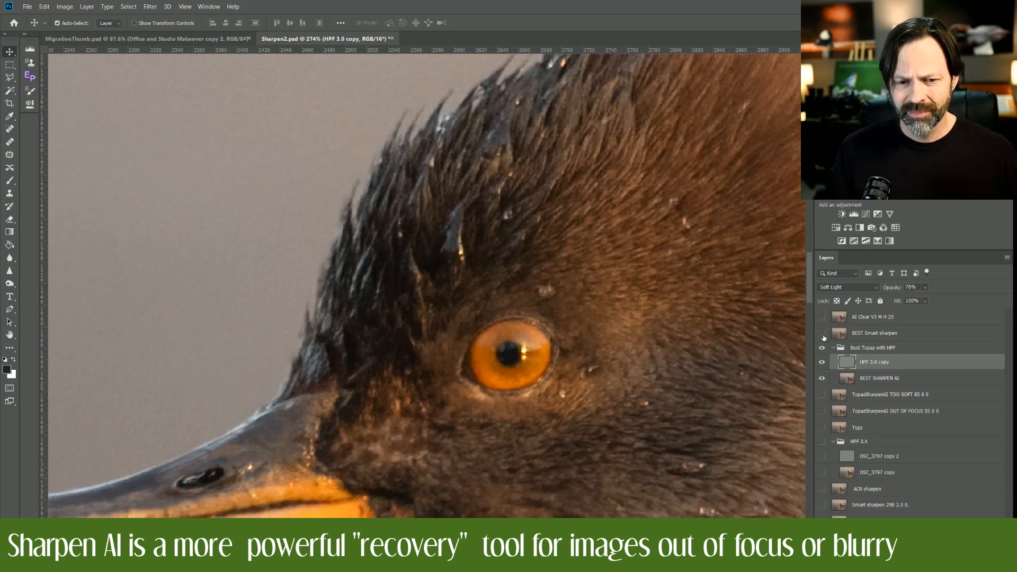
left_click(824, 338)
left_click(823, 337)
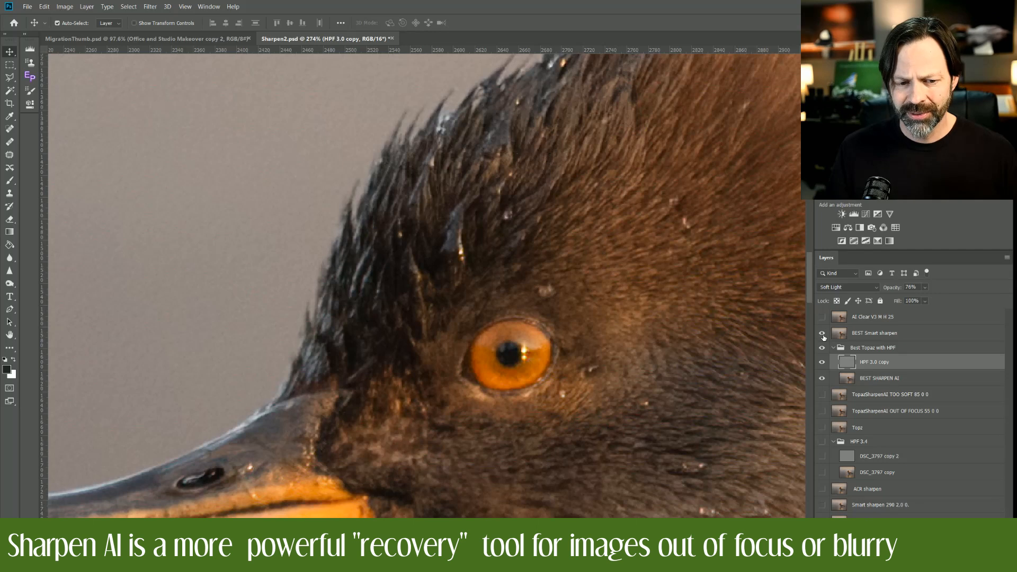
left_click(823, 338)
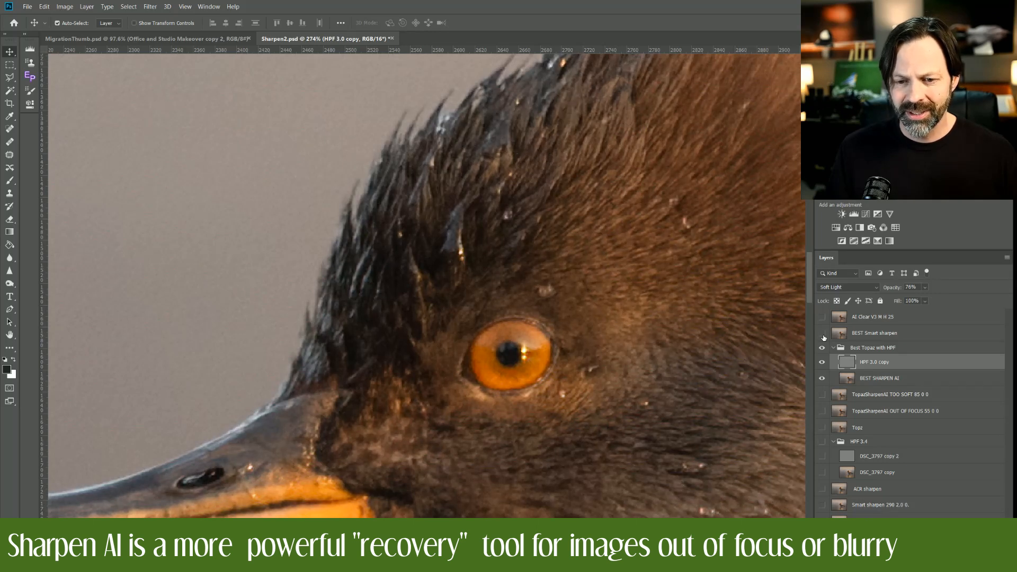
- Examine the duck's whole head, crest and neck with the BEST Smart sharpen layer shown
scroll(689, 345, "down", 5)
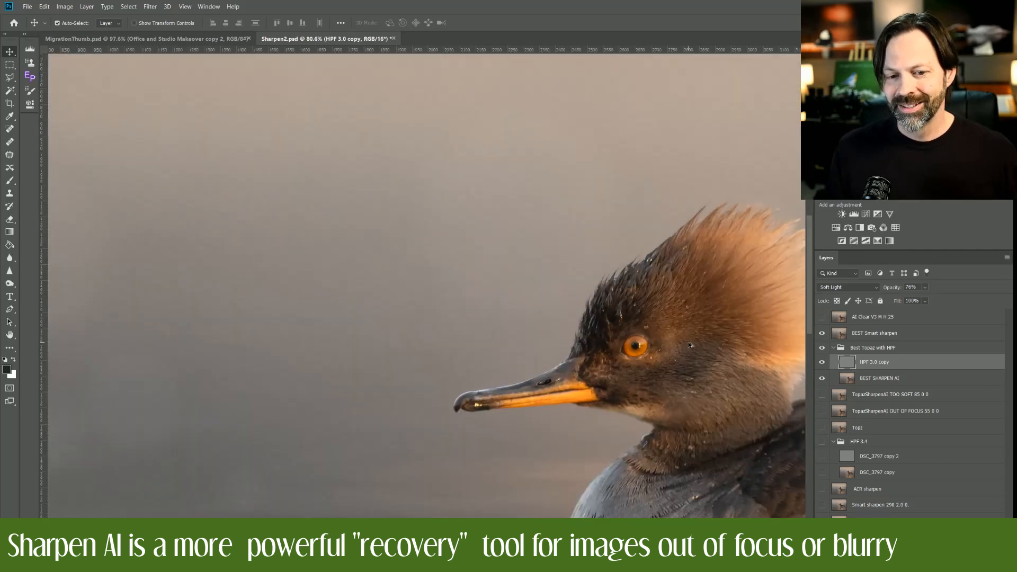
scroll(689, 345, "up", 3)
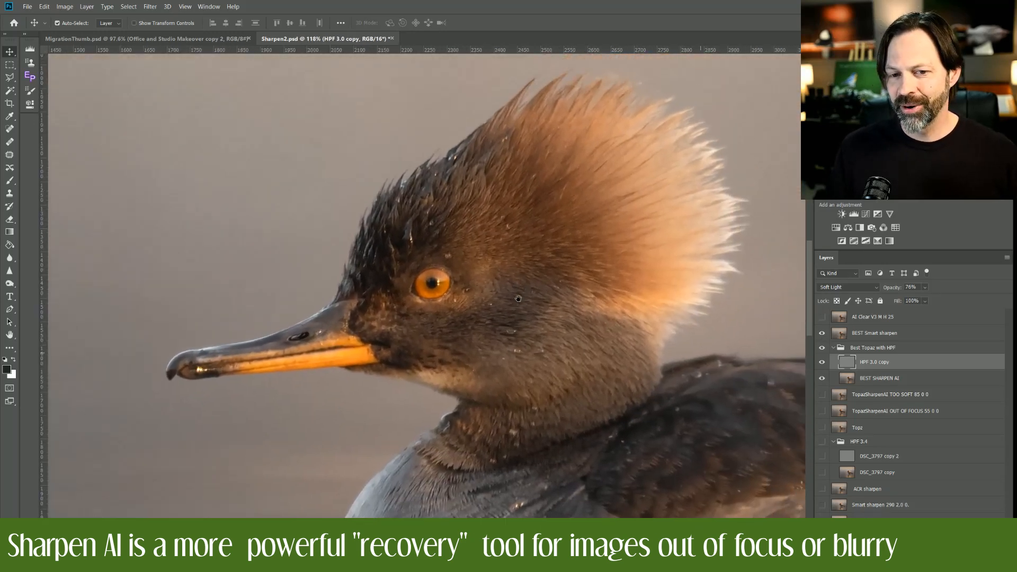
scroll(753, 369, "up", 1)
scroll(753, 369, "down", 1)
scroll(688, 369, "down", 3)
scroll(687, 370, "up", 2)
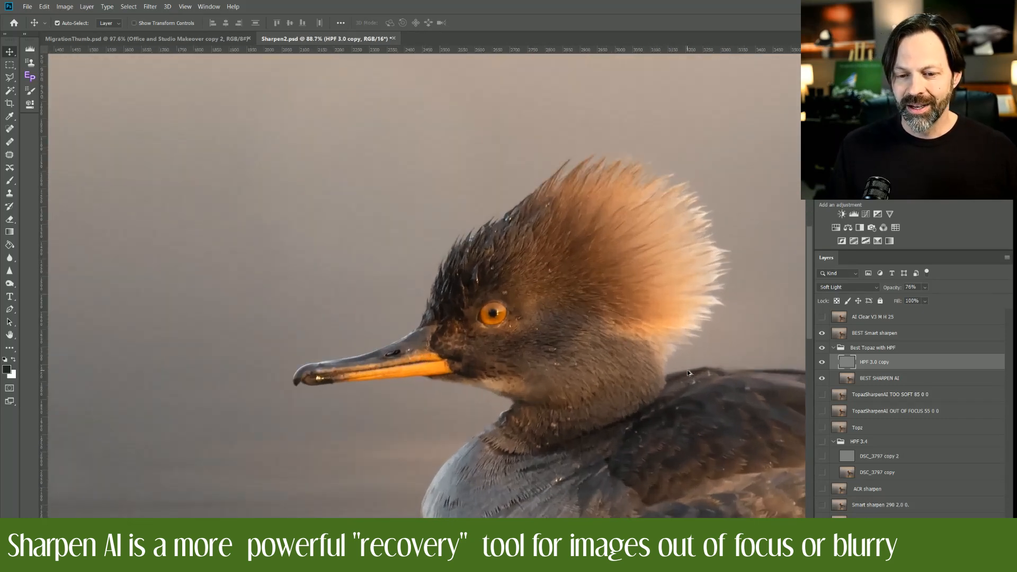
scroll(687, 369, "up", 1)
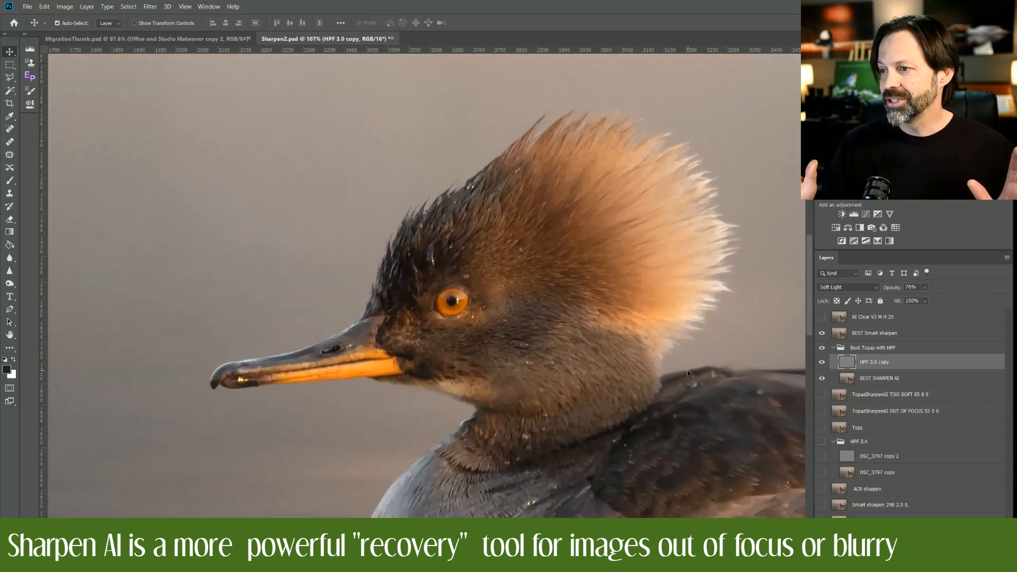